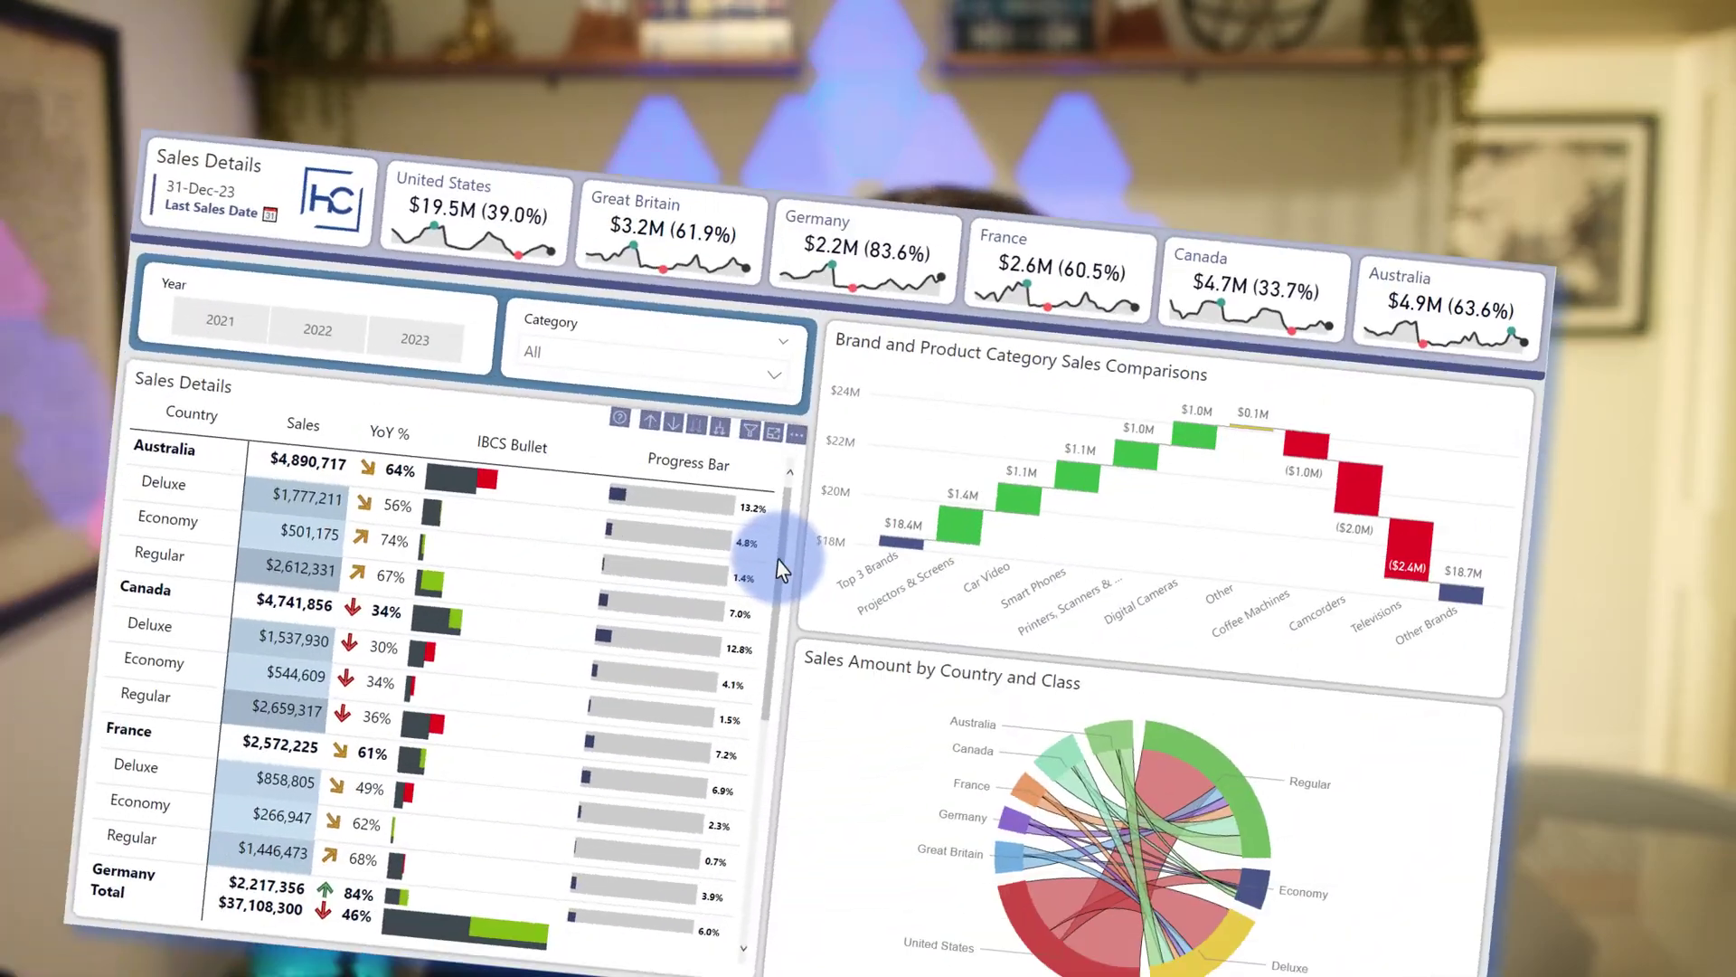
Expand the formula bar to show the full IBCS Bullet DAX measure
{"action": "scroll", "coordinate": [815, 525], "scroll_direction": "down", "scroll_amount": 5}
{"action": "left_click_drag", "start_coordinate": [834, 560], "coordinate": [838, 433]}
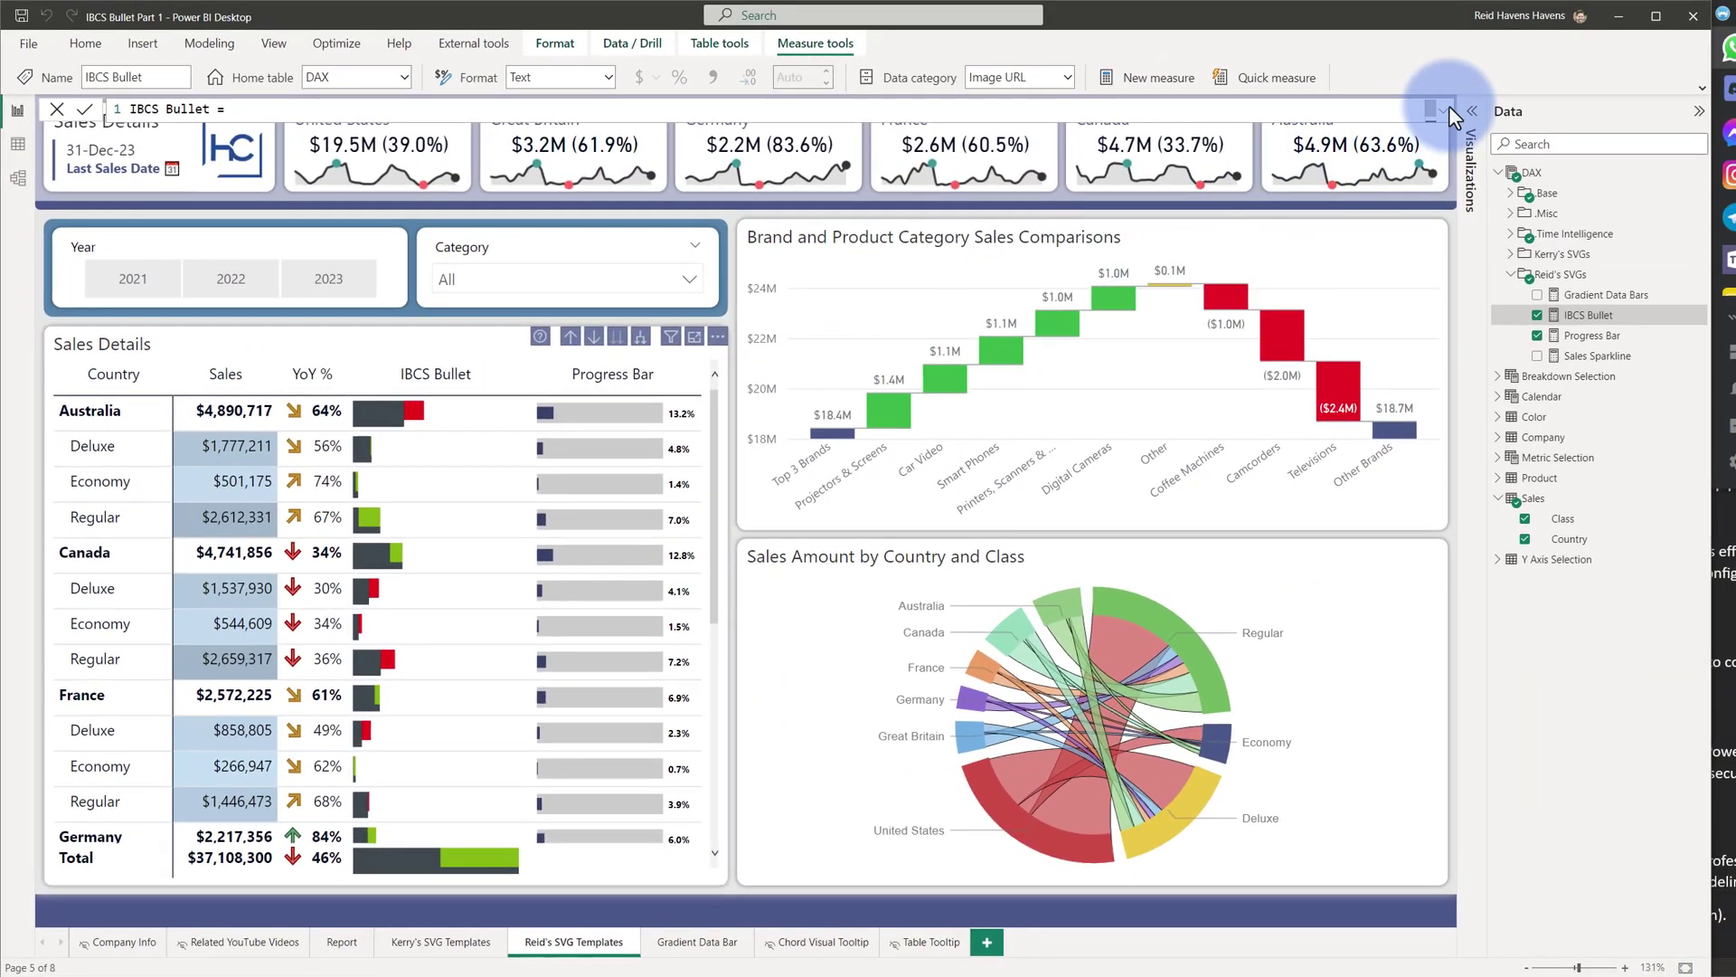
{"action": "left_click", "coordinate": [1449, 108]}
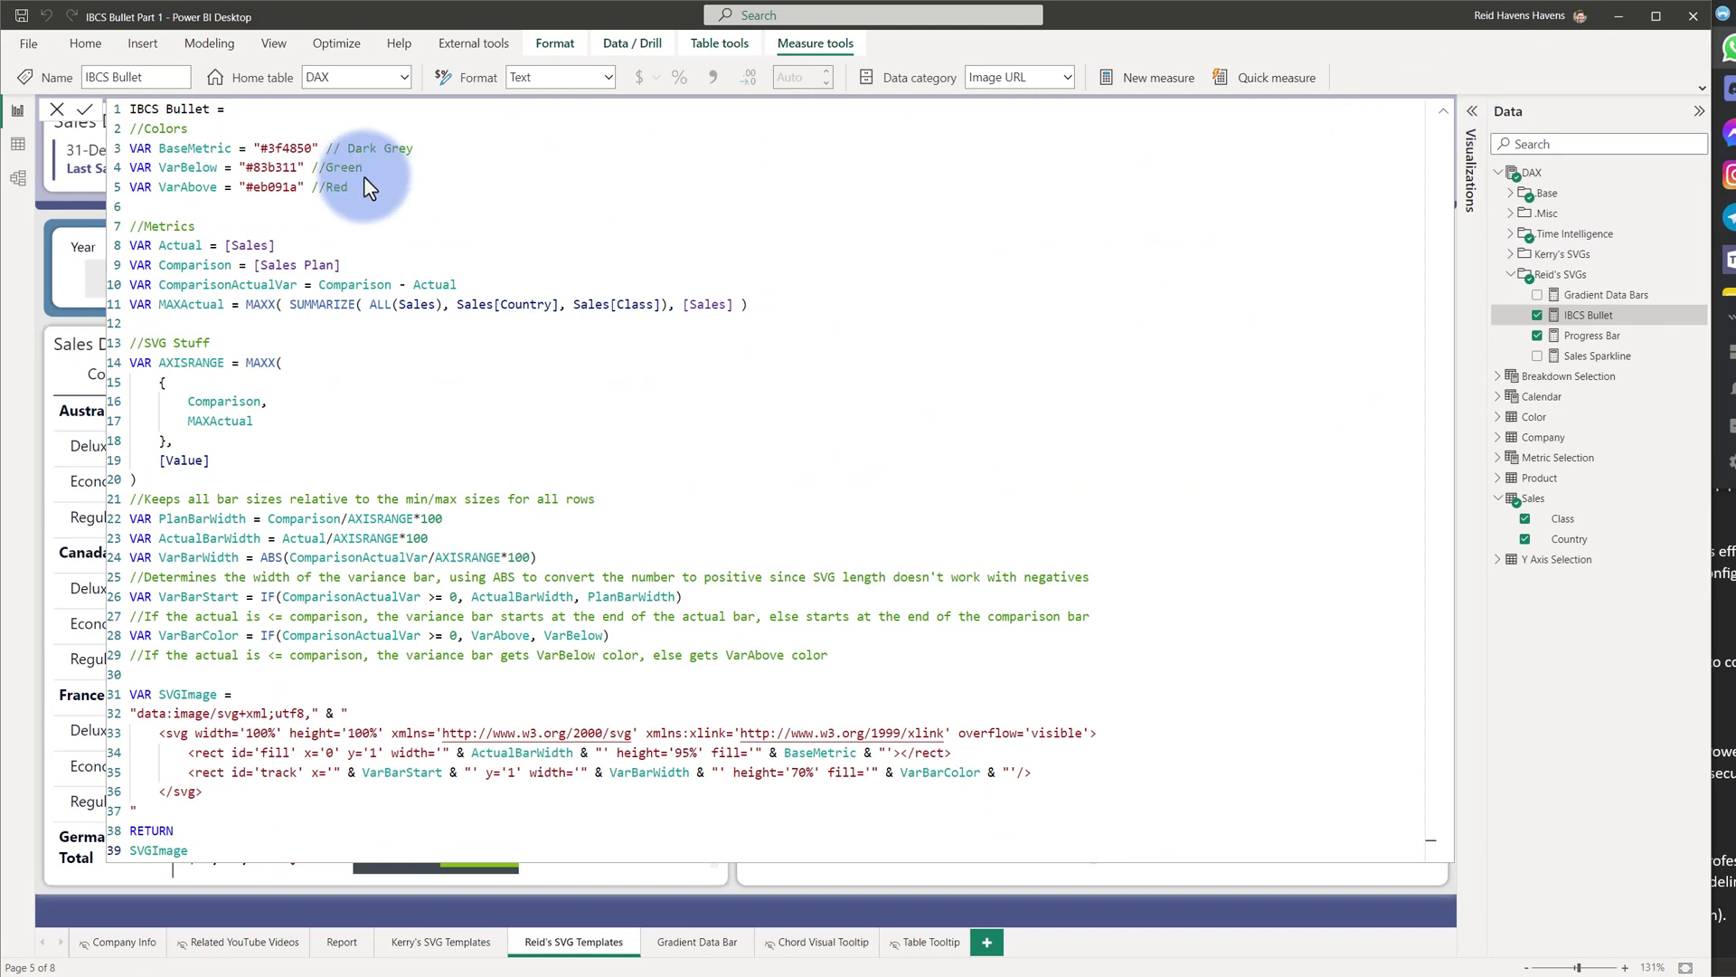
Highlight the colour variable lines, VarBelow and VarAbove, then every use of Comparison
{"action": "left_click_drag", "start_coordinate": [365, 177], "coordinate": [131, 154]}
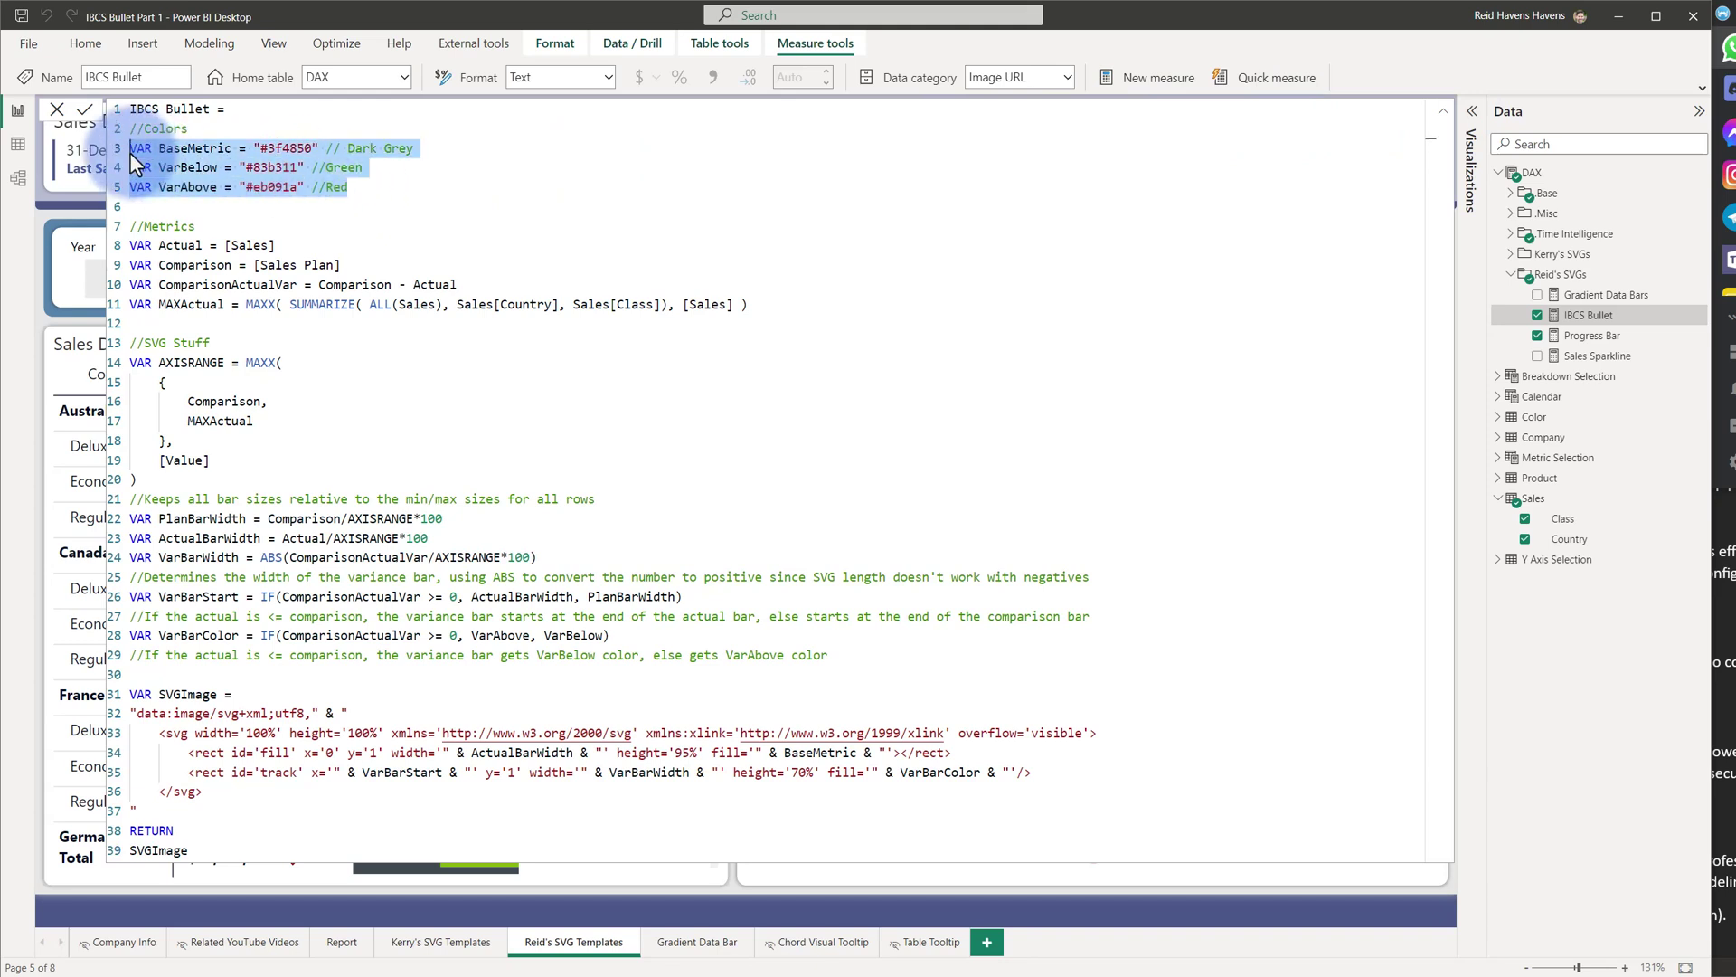
{"action": "left_click", "coordinate": [132, 154]}
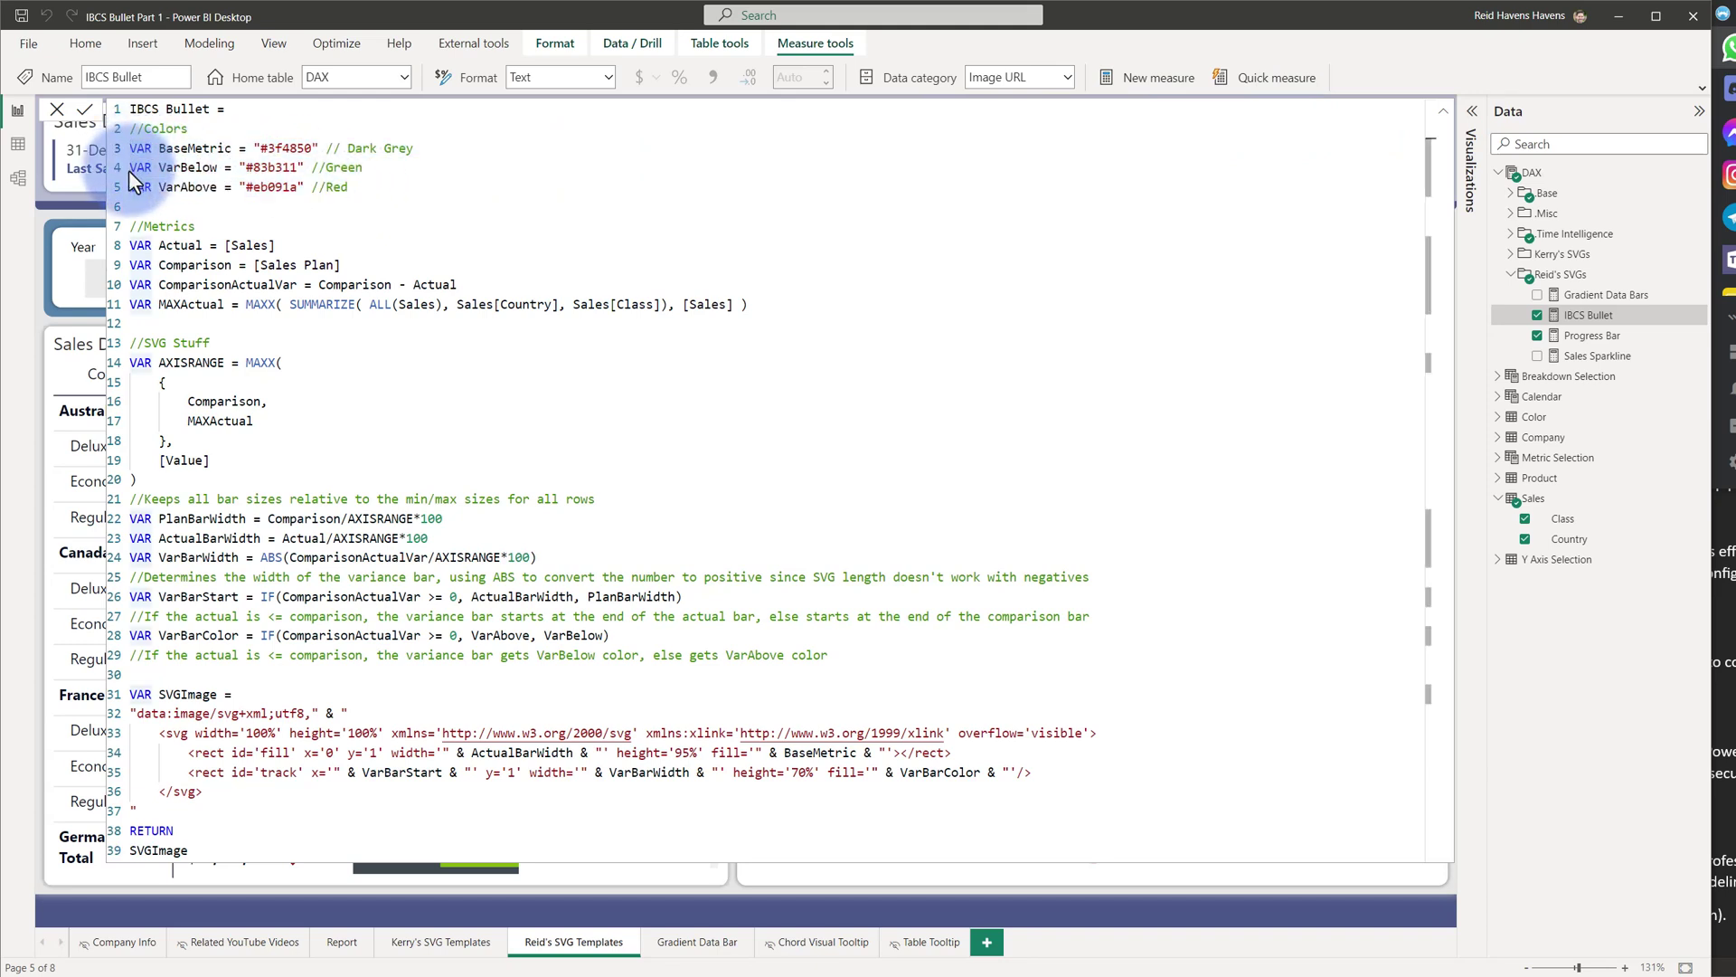
{"action": "left_click", "coordinate": [131, 167]}
{"action": "left_click", "coordinate": [133, 185]}
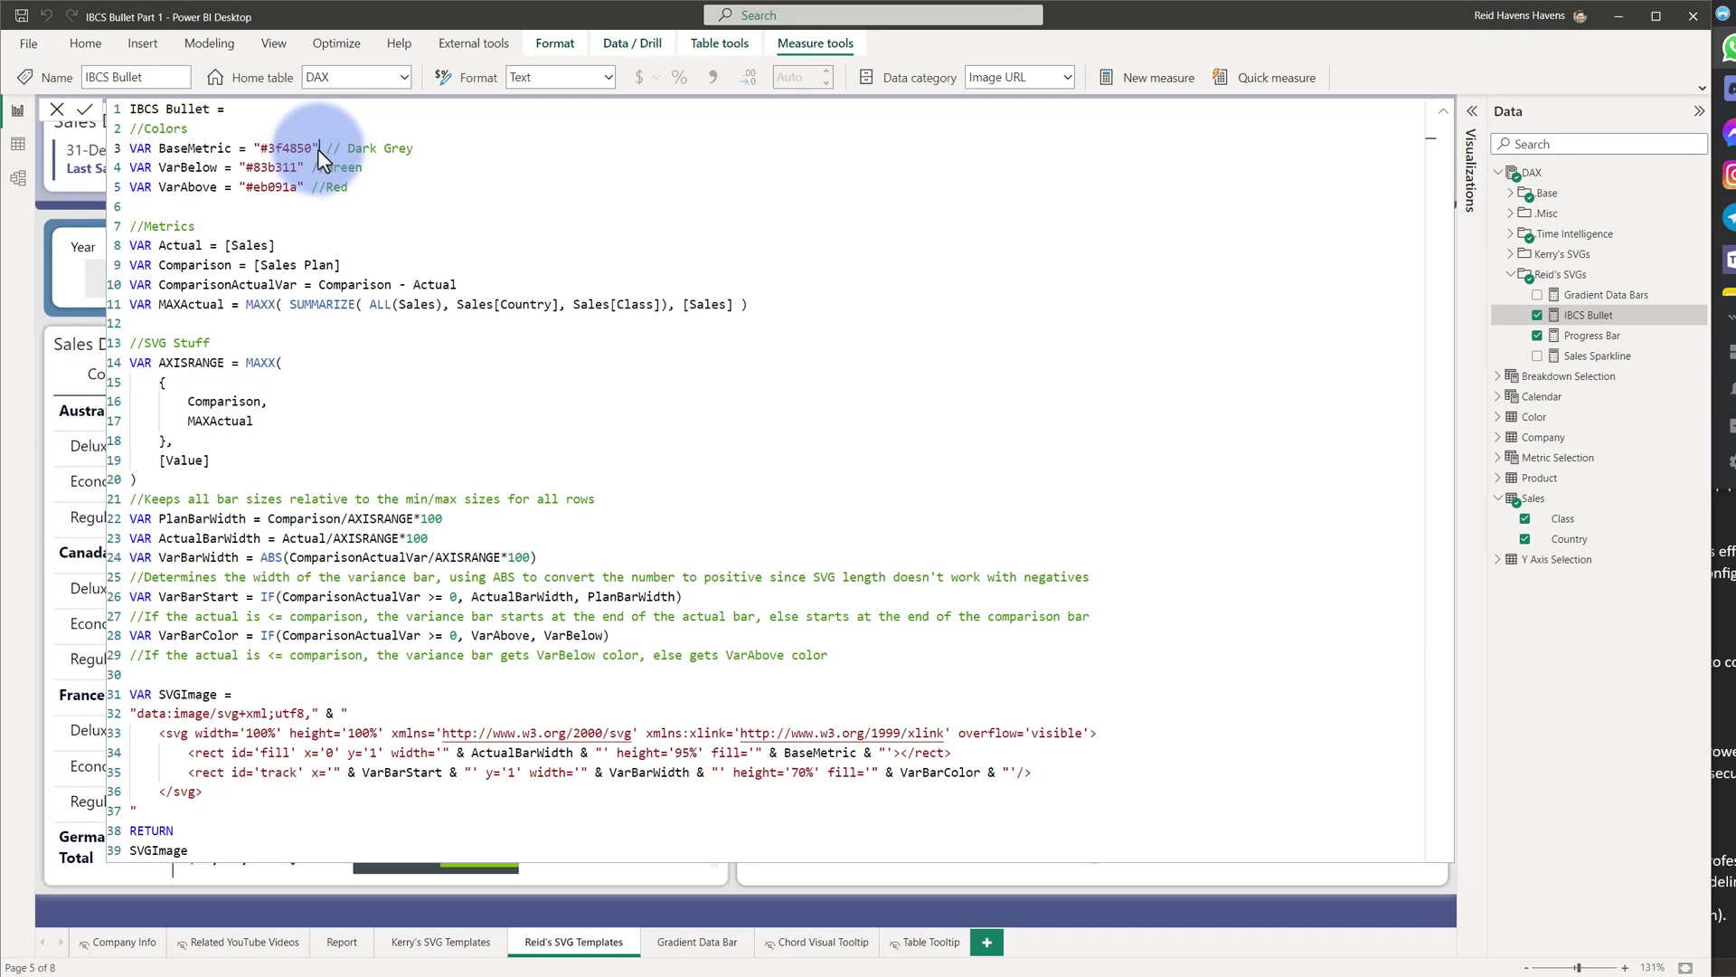
{"action": "left_click", "coordinate": [326, 284]}
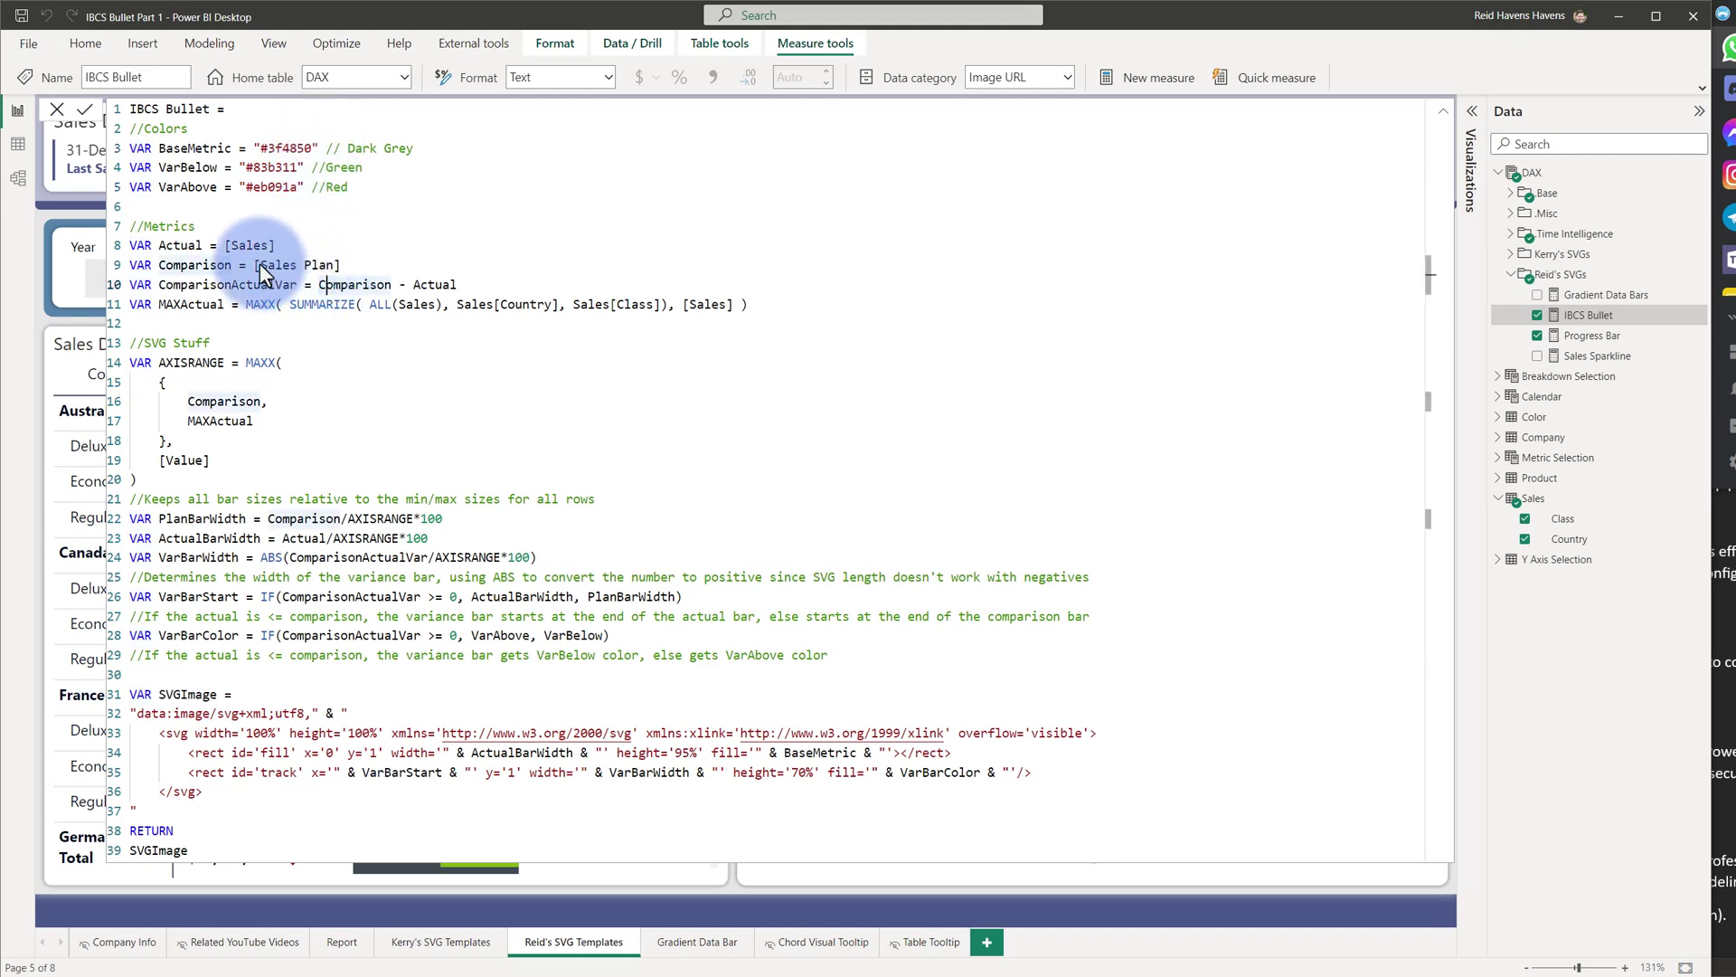
Highlight the four metric variables and show where Comparison, ComparisonActualVar and MAXActual are used
{"action": "left_click", "coordinate": [652, 309]}
{"action": "left_click_drag", "start_coordinate": [747, 306], "coordinate": [140, 243]}
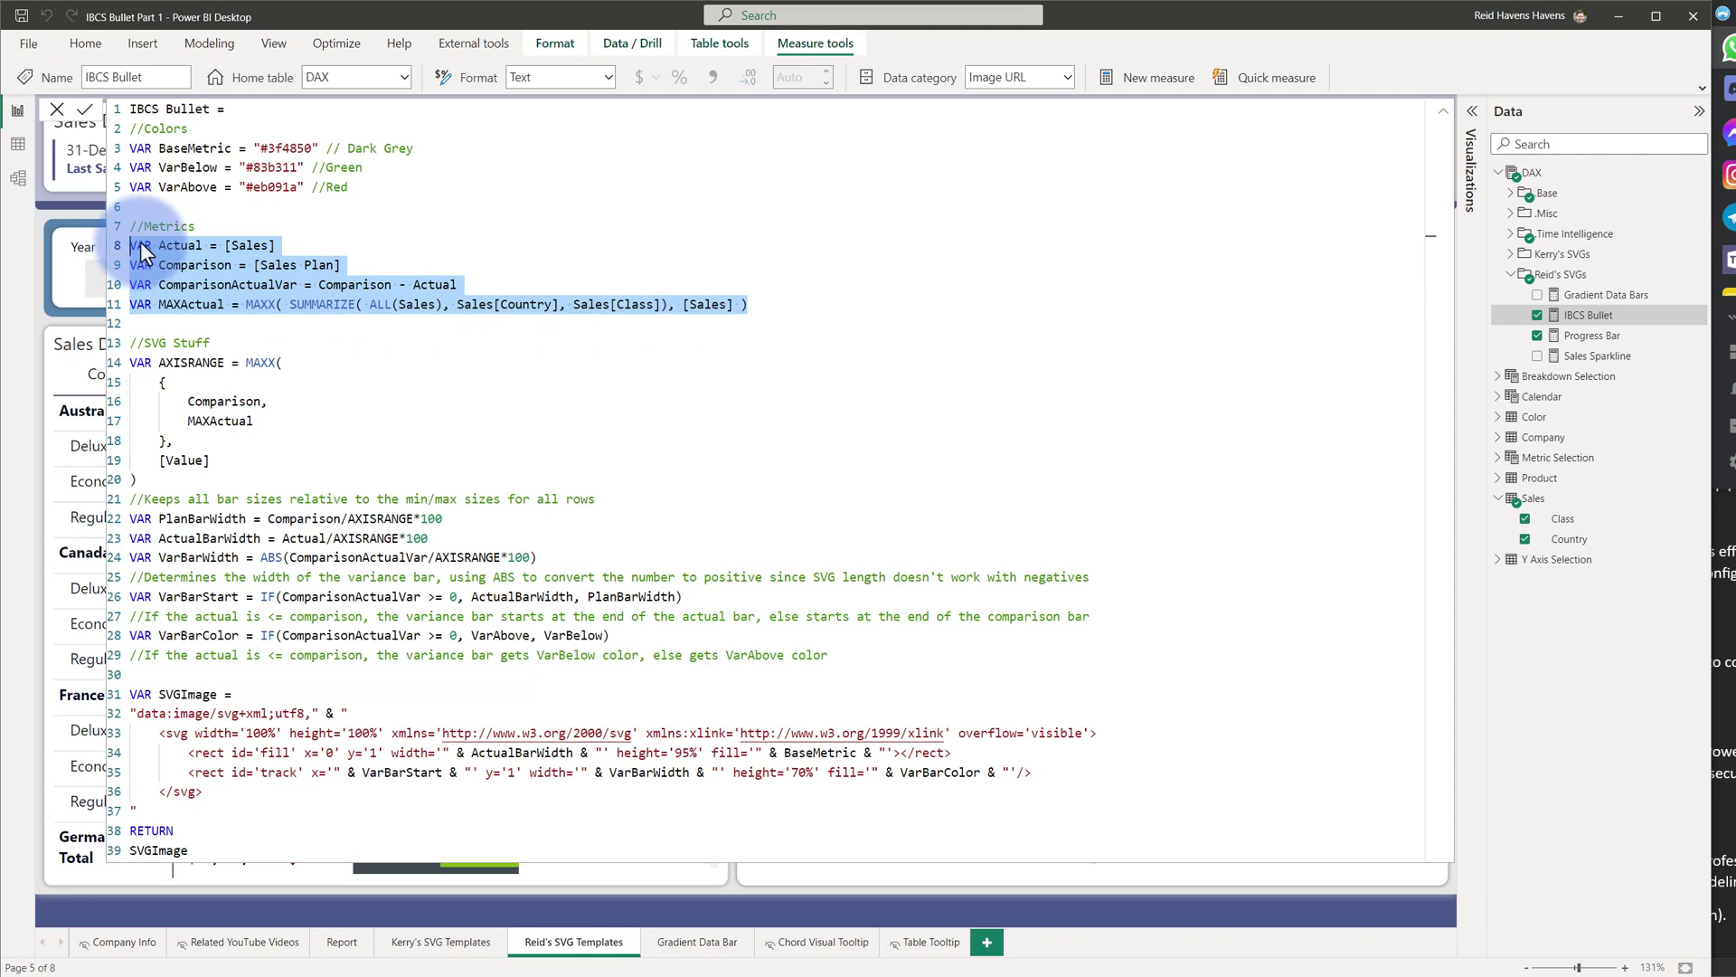
{"action": "left_click", "coordinate": [180, 240]}
{"action": "left_click", "coordinate": [180, 263]}
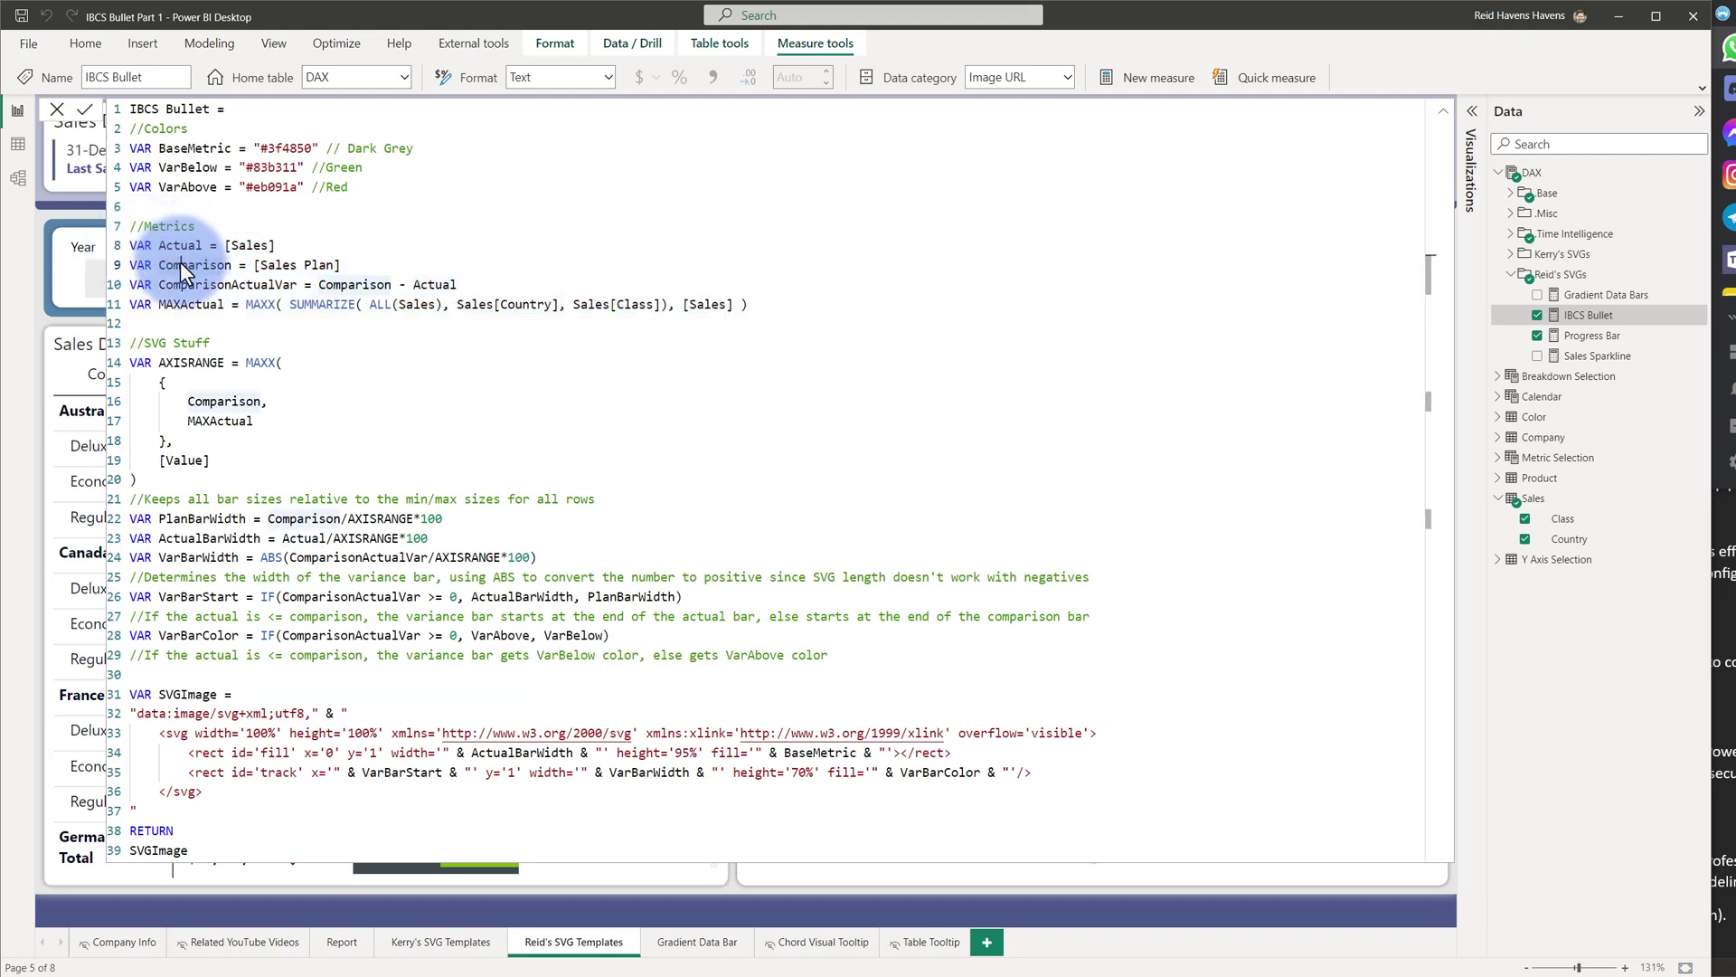
{"action": "left_click", "coordinate": [178, 293]}
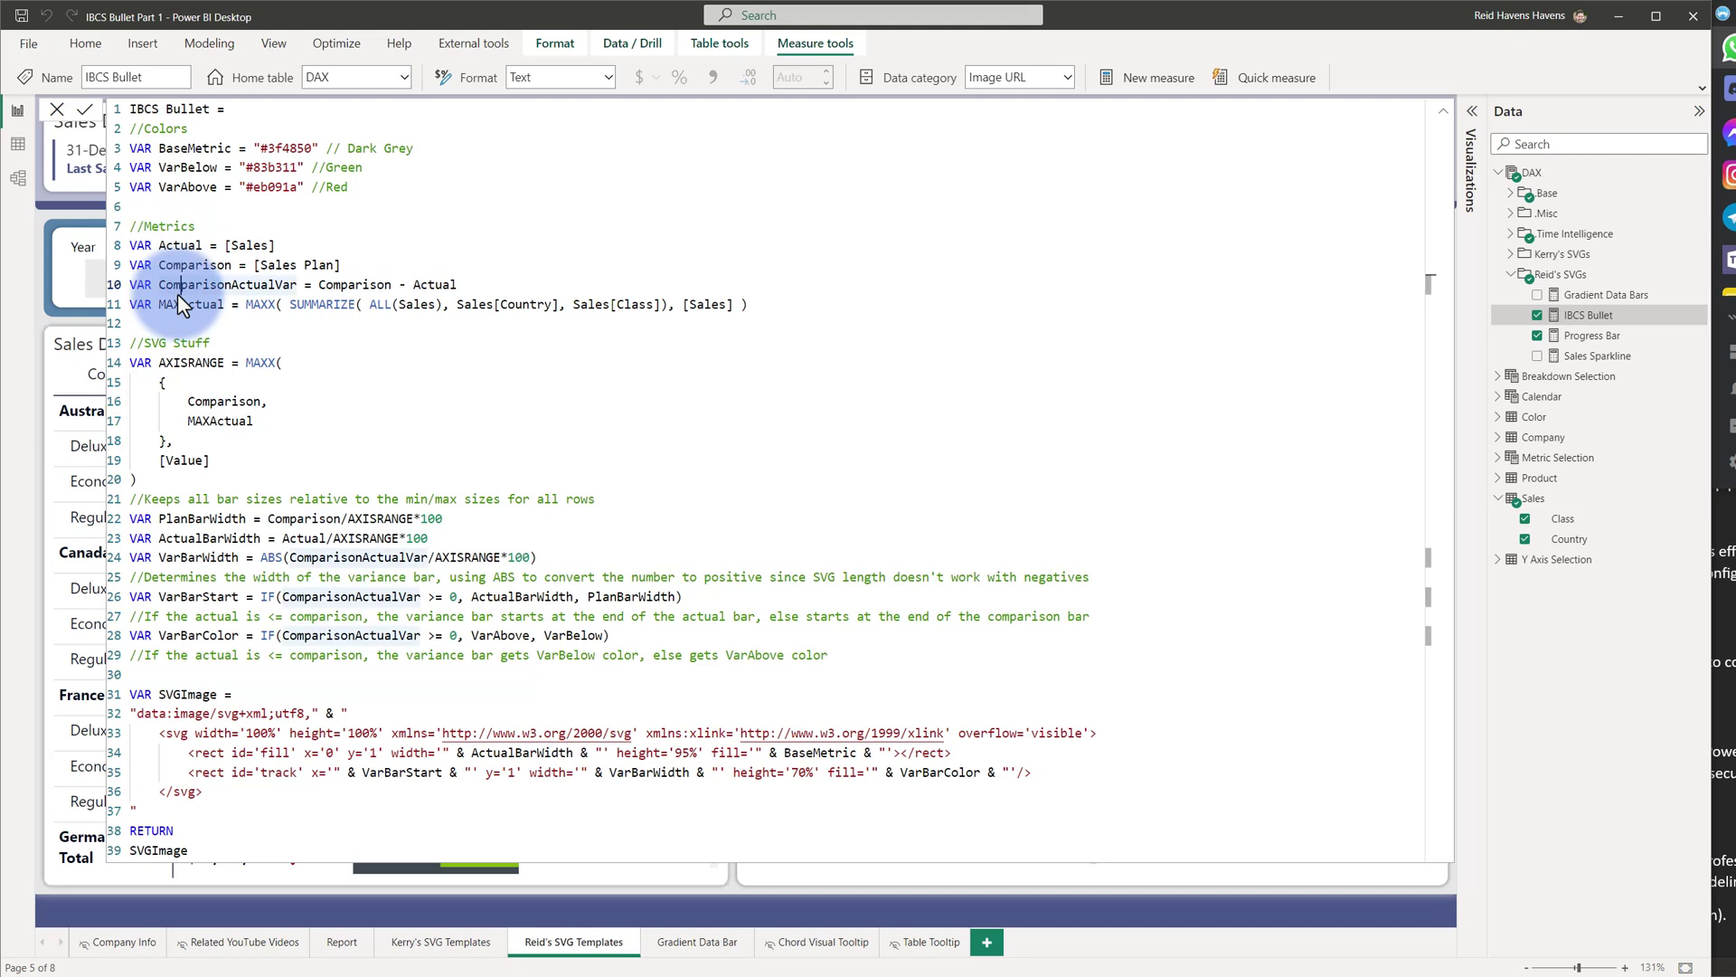
{"action": "left_click", "coordinate": [177, 305]}
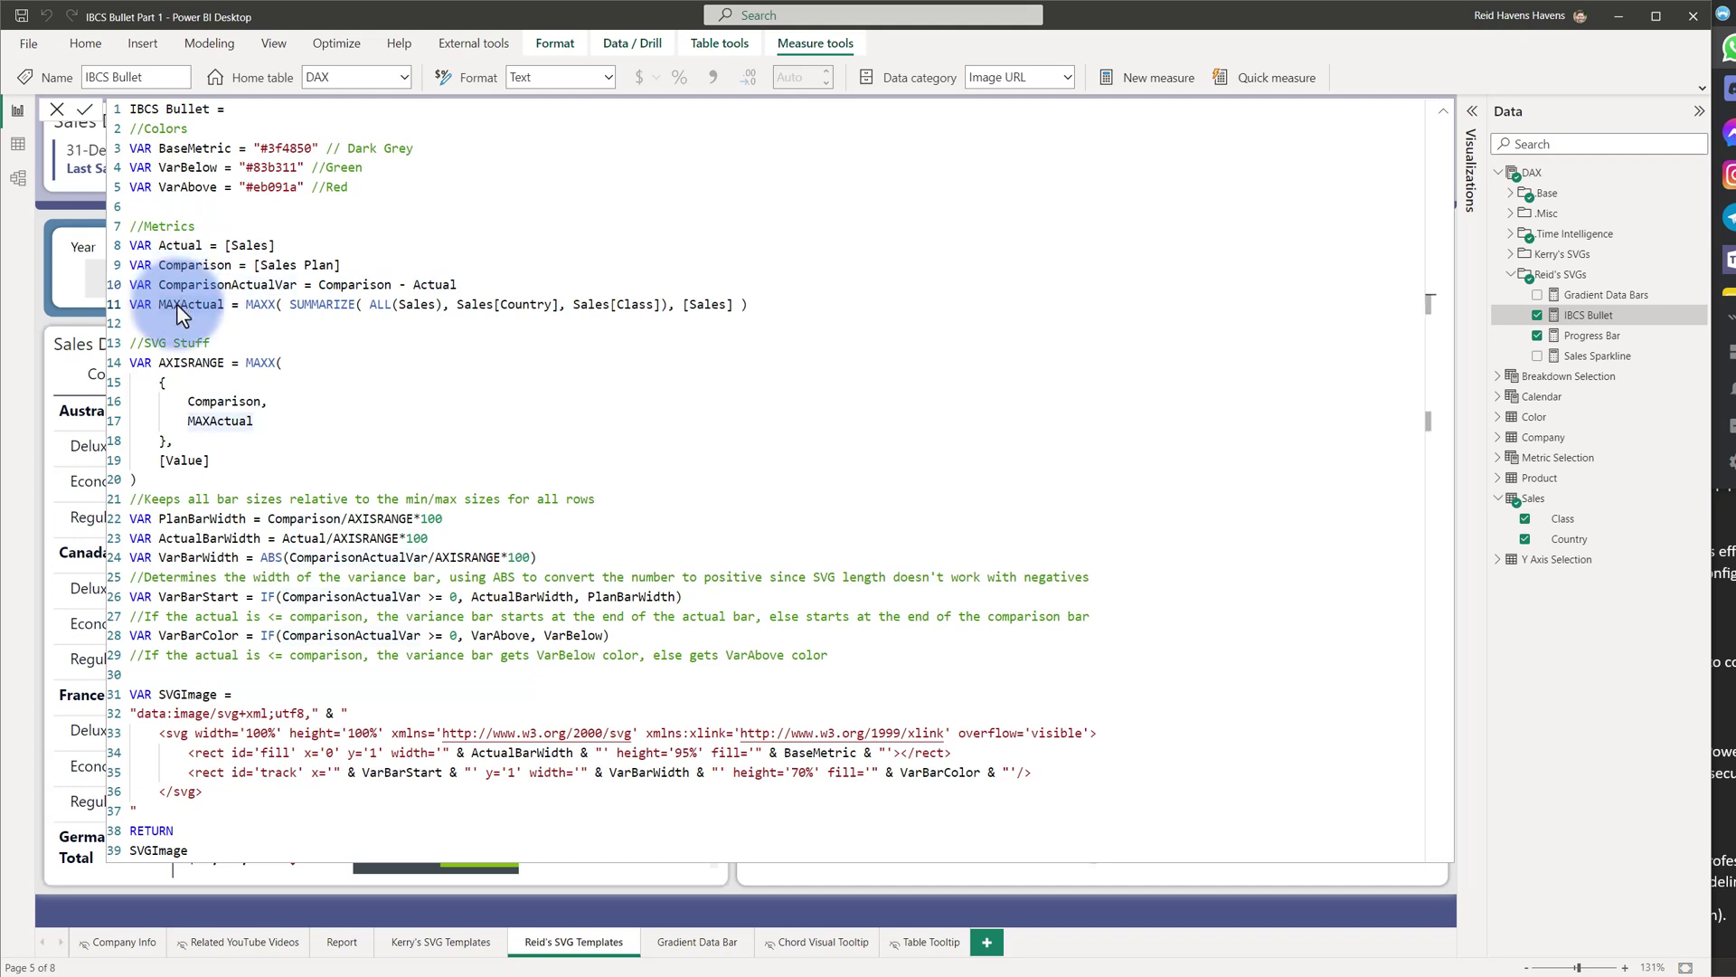
Trace the AXISRANGE MAXX expression over Comparison and MAXActual, then collapse the measure code
{"action": "left_click", "coordinate": [178, 364]}
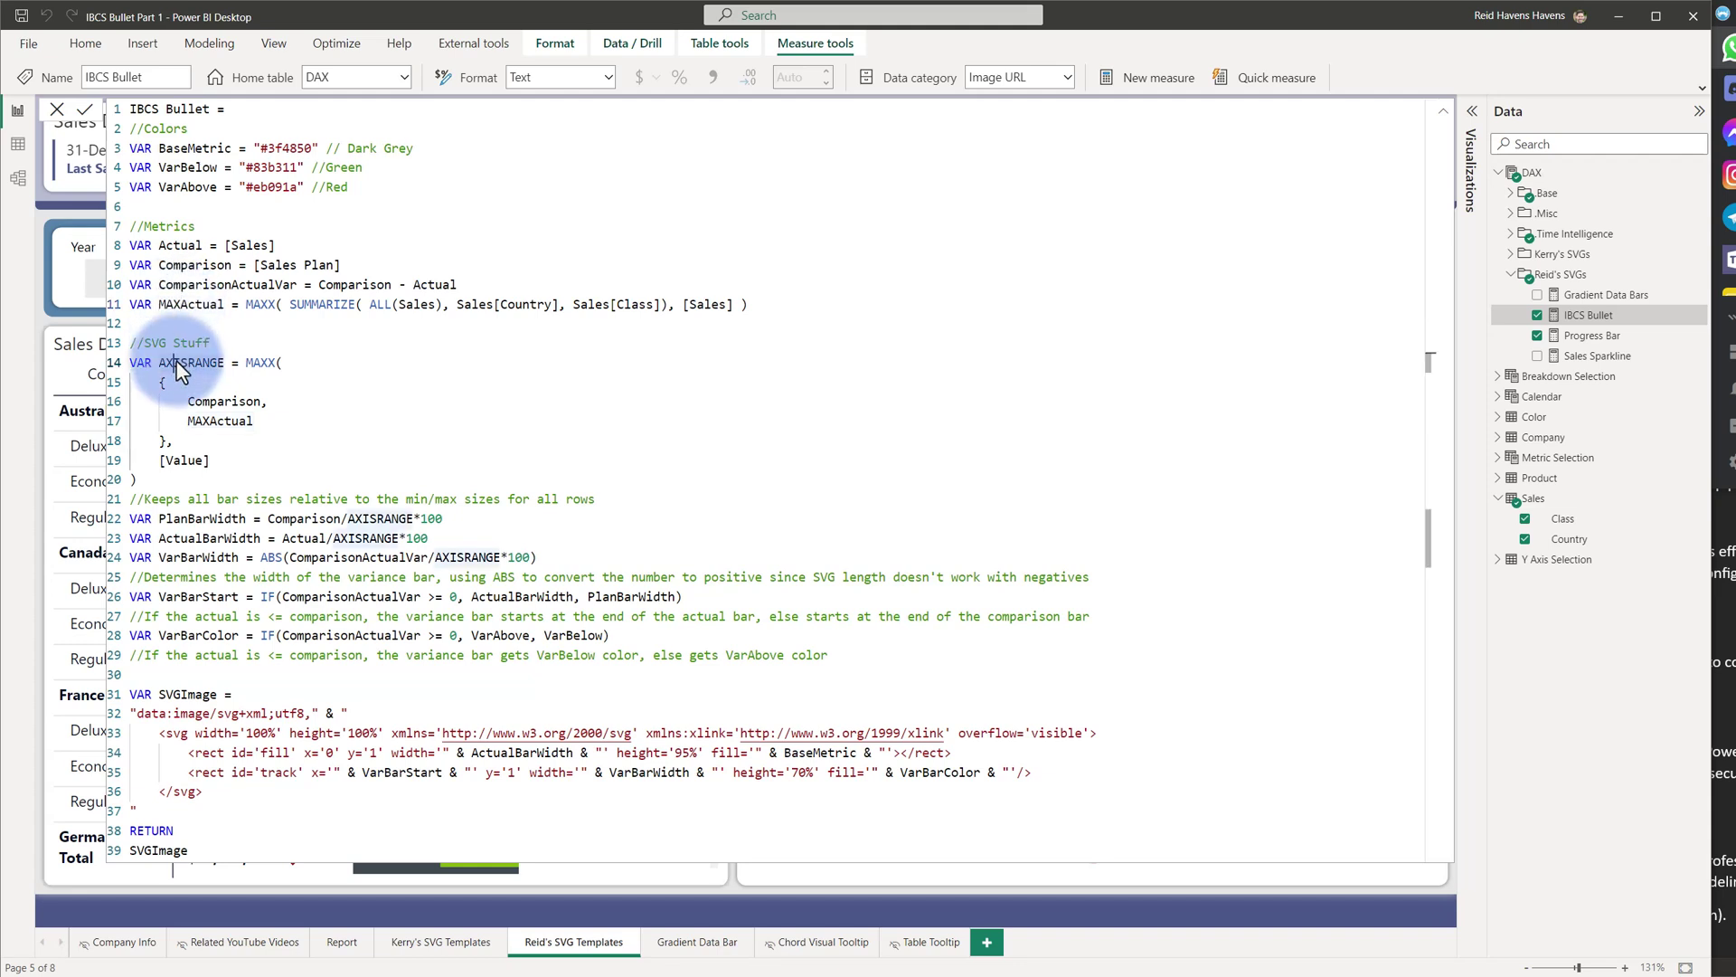
{"action": "left_click", "coordinate": [203, 402]}
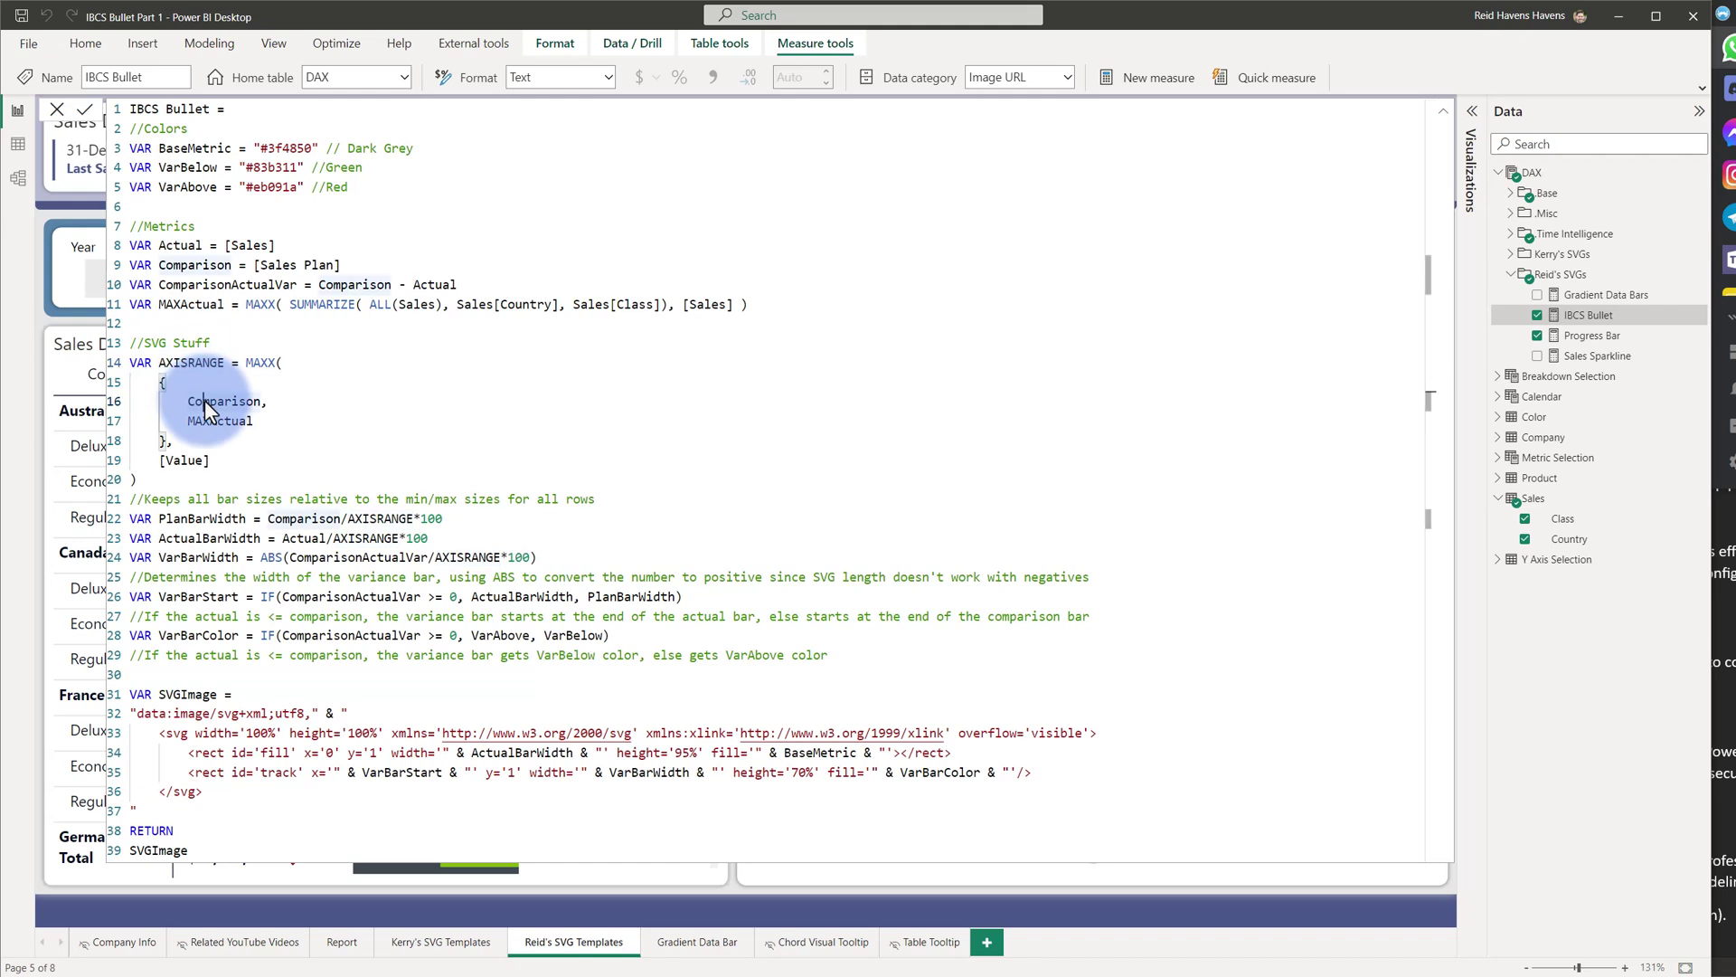
{"action": "key", "text": "Down"}
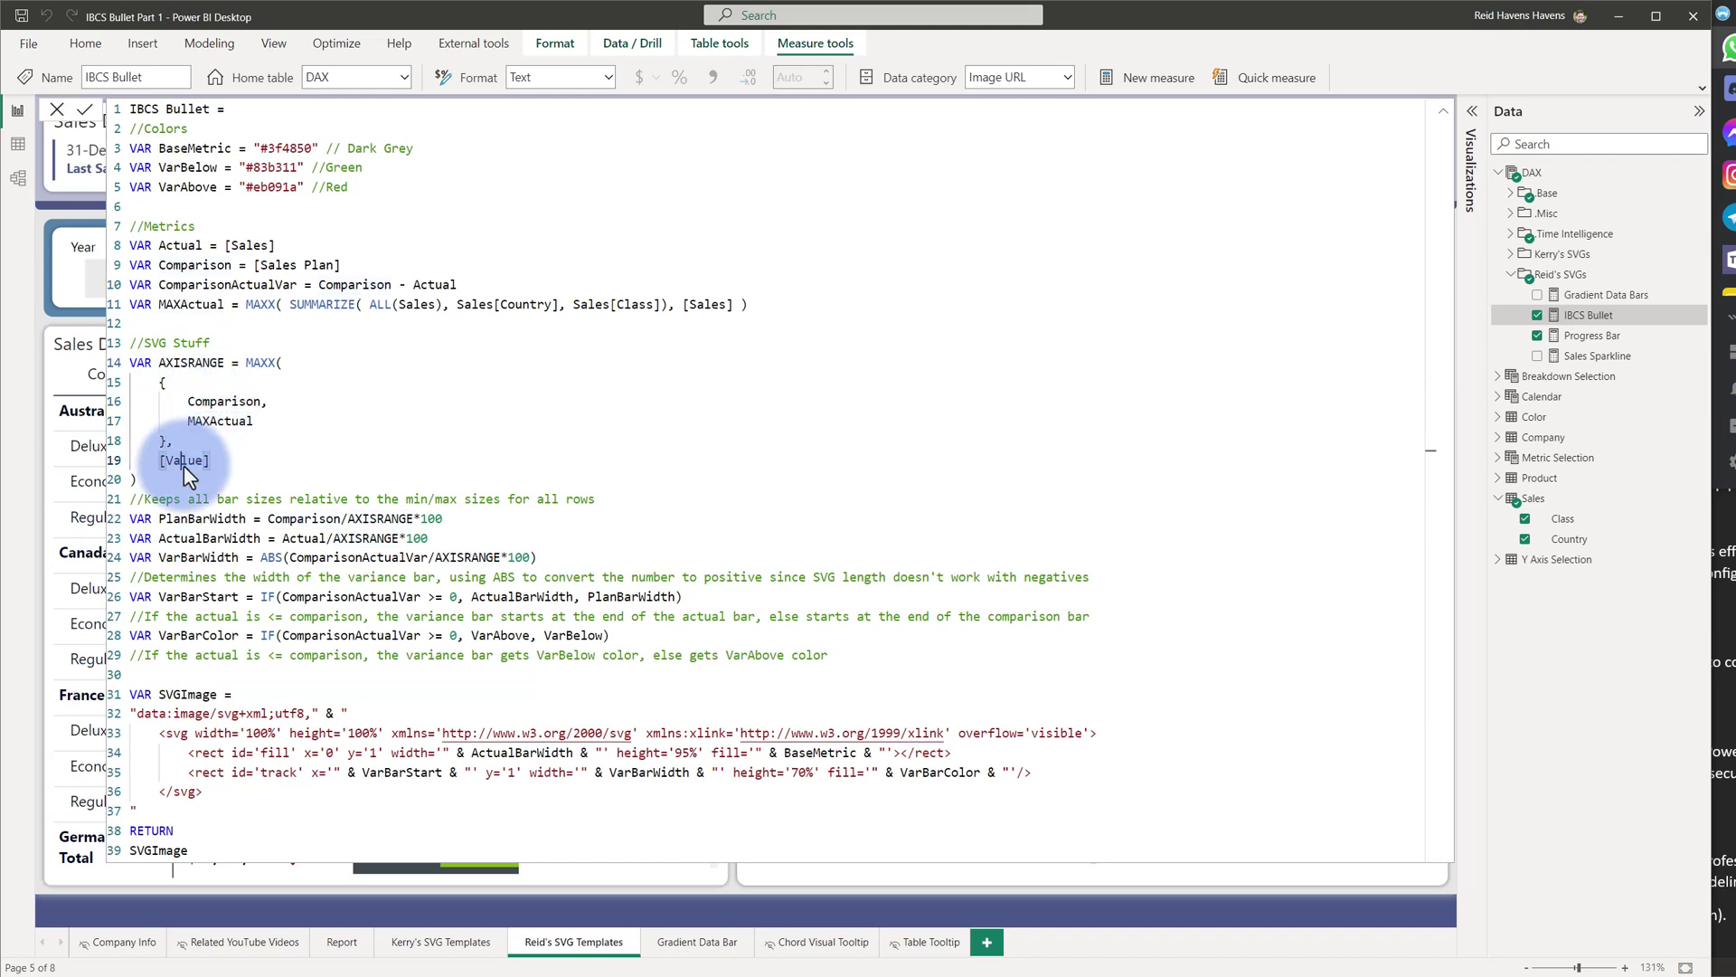
{"action": "left_click_drag", "start_coordinate": [150, 477], "coordinate": [131, 366]}
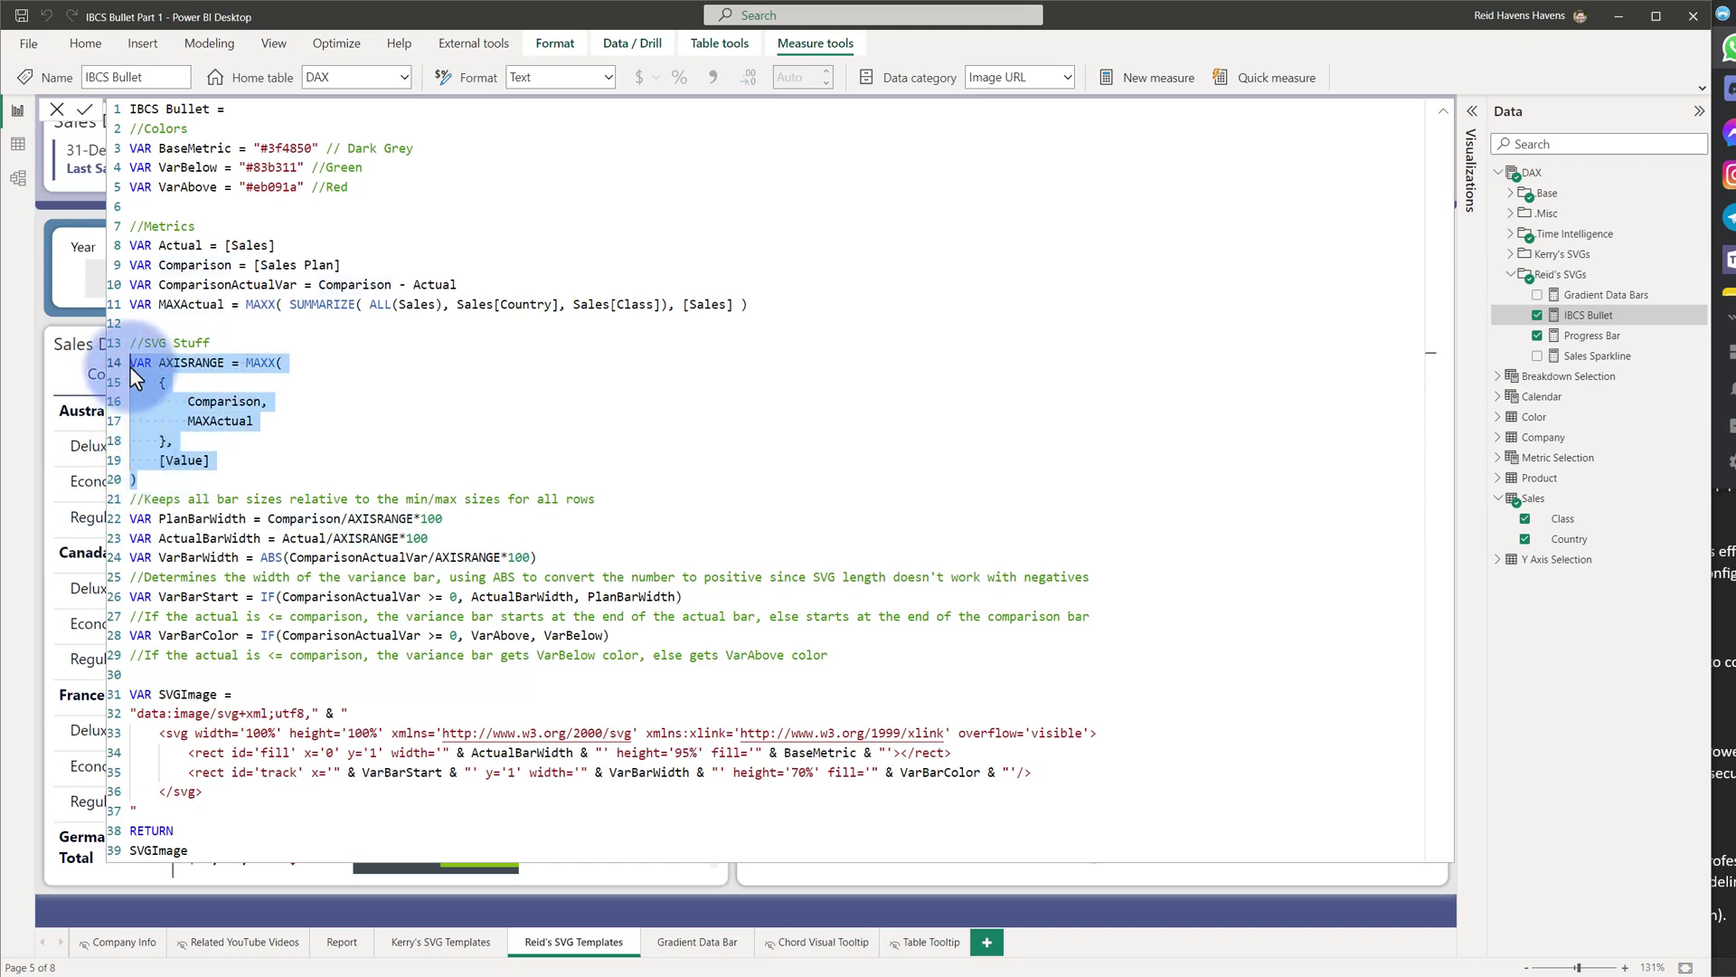
{"action": "left_click", "coordinate": [1443, 111]}
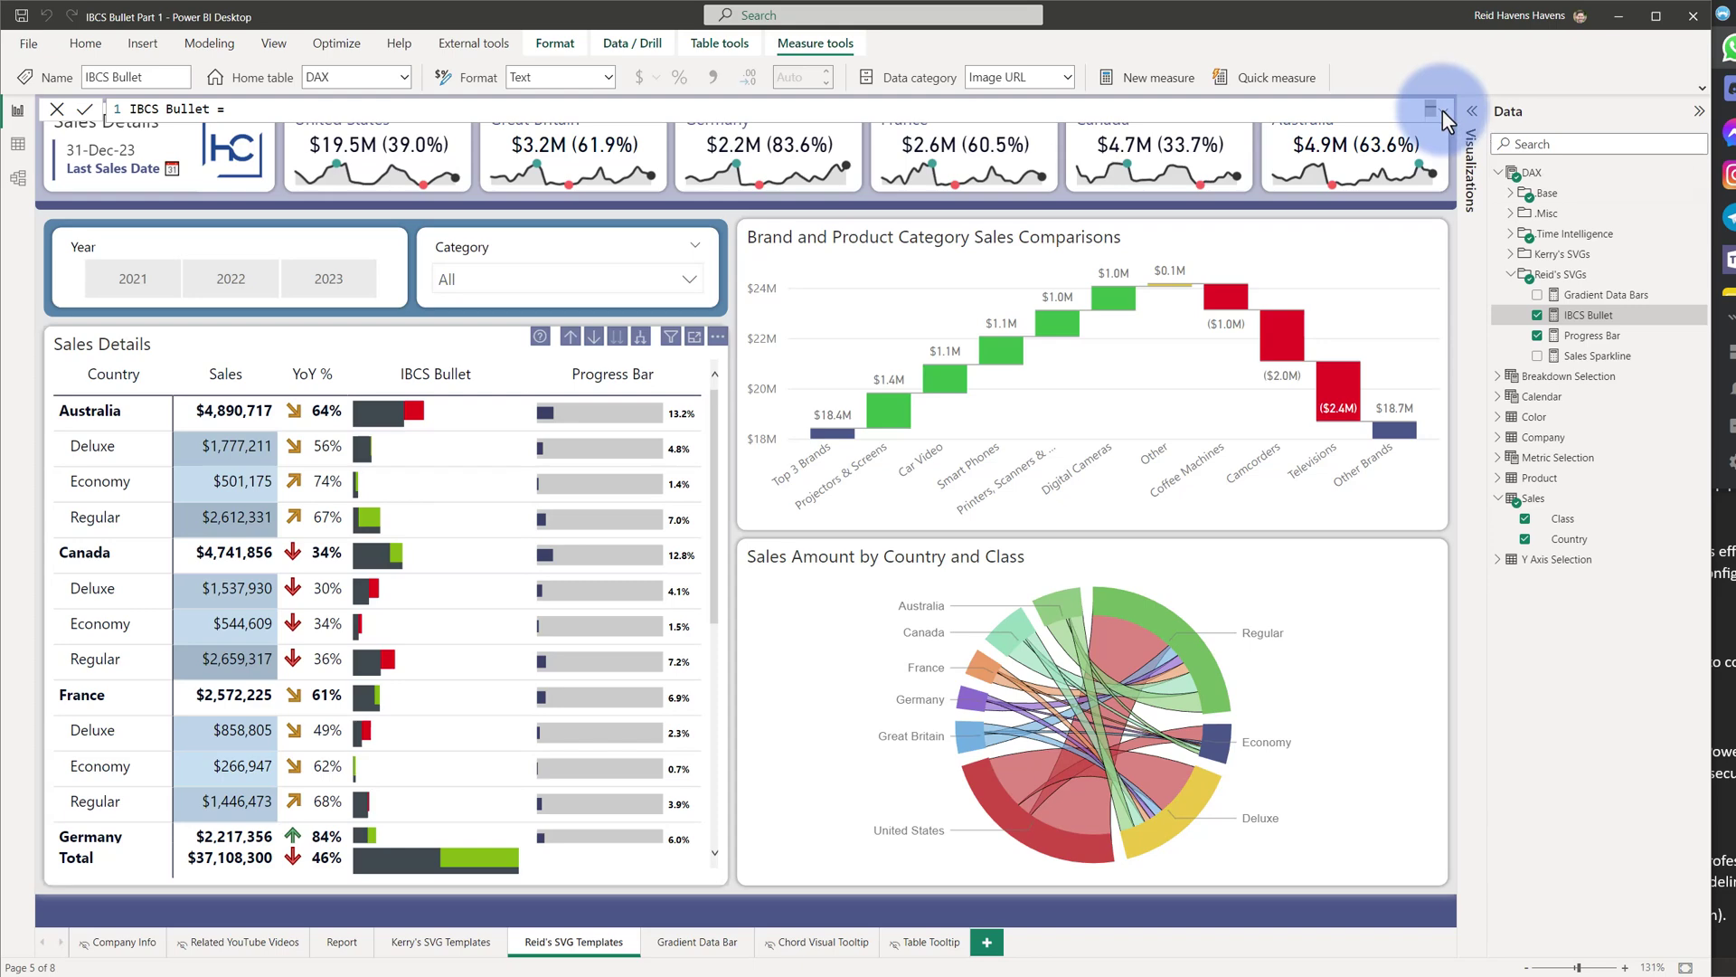
Re-expand the code, highlight the bar-size comment and ActualBarWidth line, then collapse it
{"action": "left_click", "coordinate": [1443, 109]}
{"action": "left_click", "coordinate": [204, 422]}
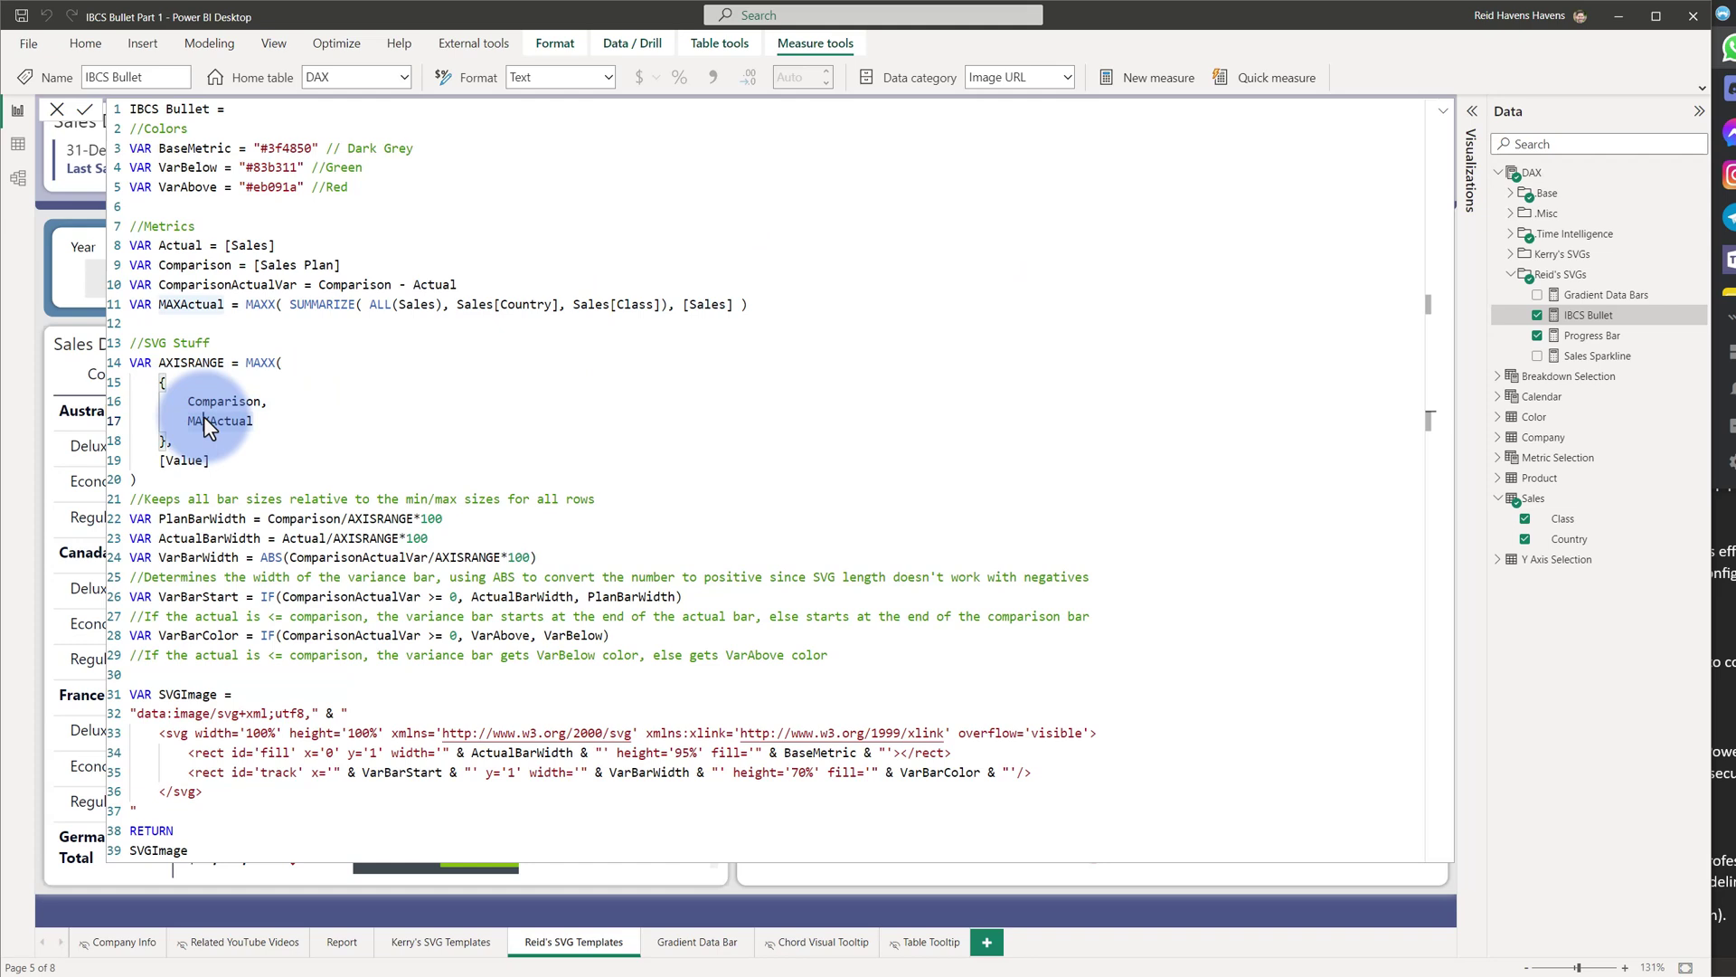
{"action": "left_click_drag", "start_coordinate": [599, 498], "coordinate": [115, 501]}
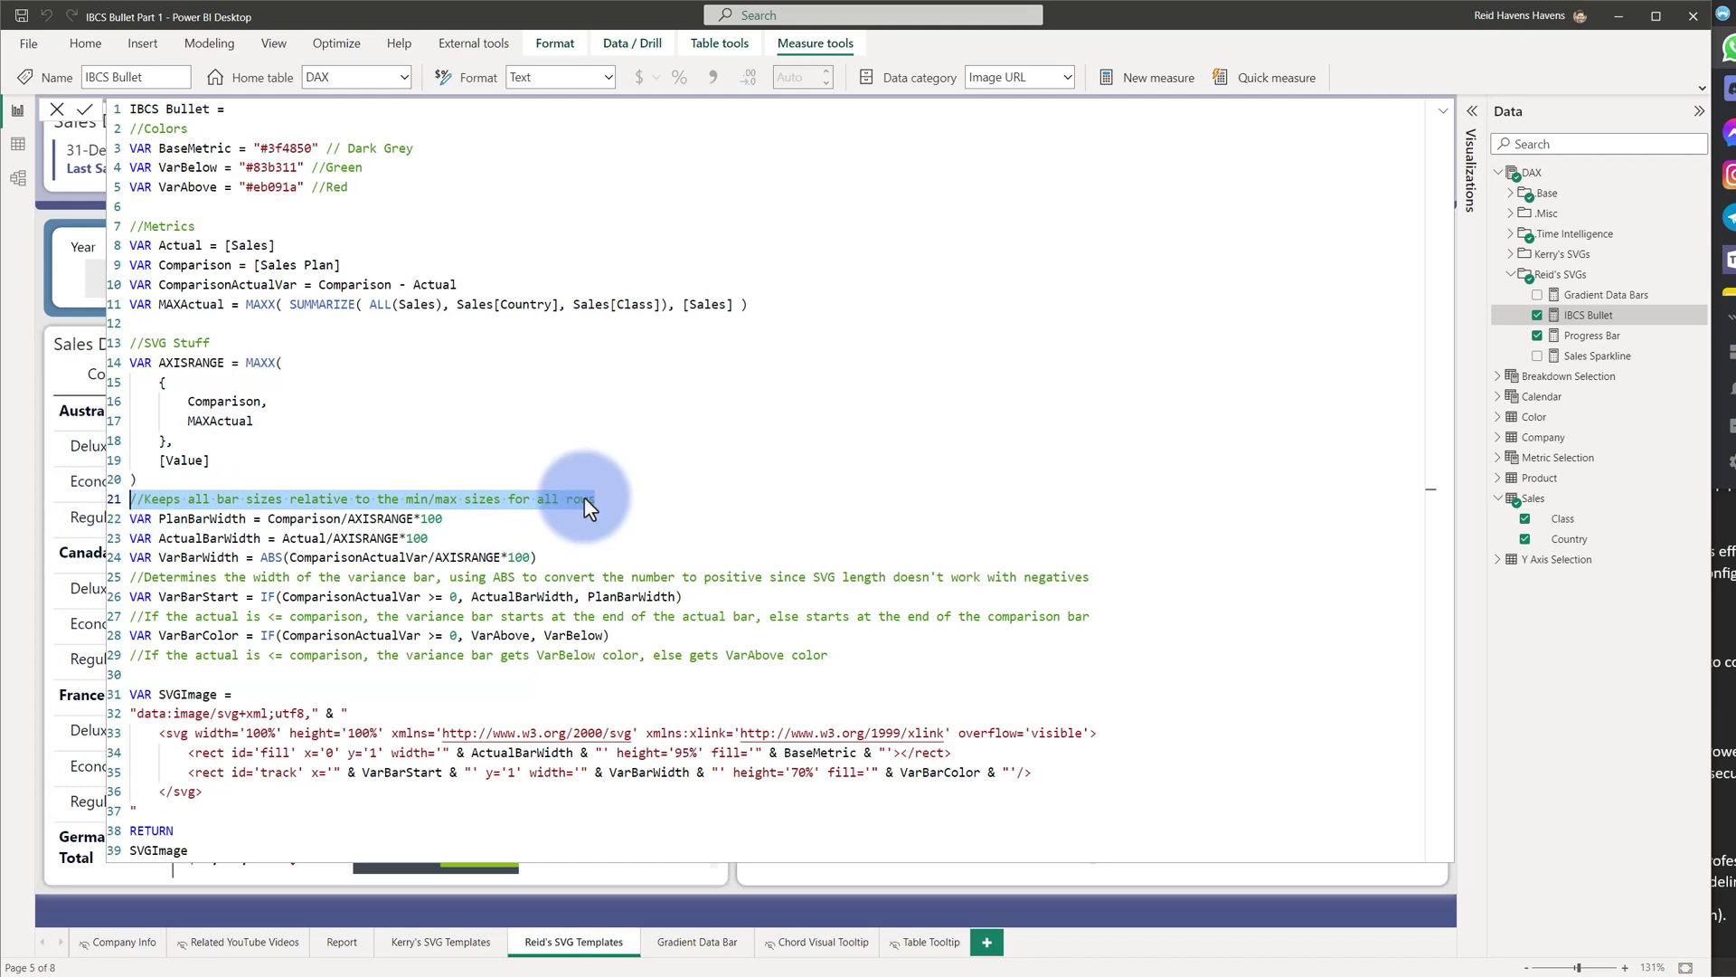
{"action": "left_click", "coordinate": [135, 525]}
{"action": "left_click_drag", "start_coordinate": [435, 541], "coordinate": [129, 524]}
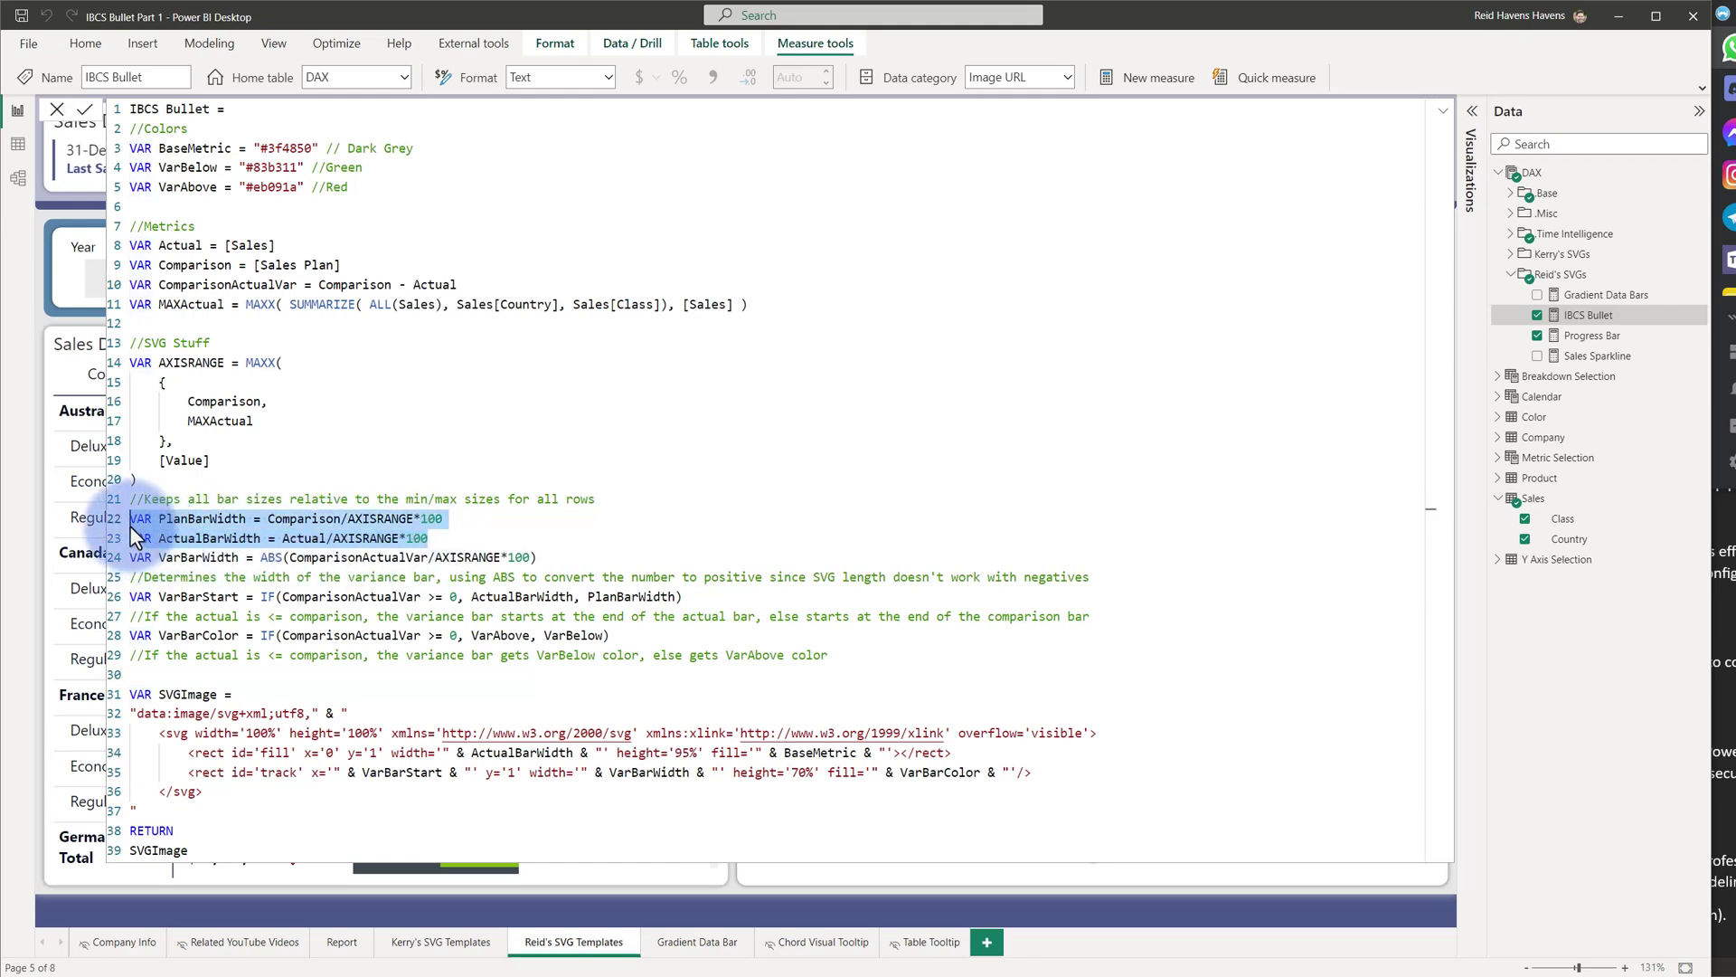
{"action": "left_click", "coordinate": [130, 554]}
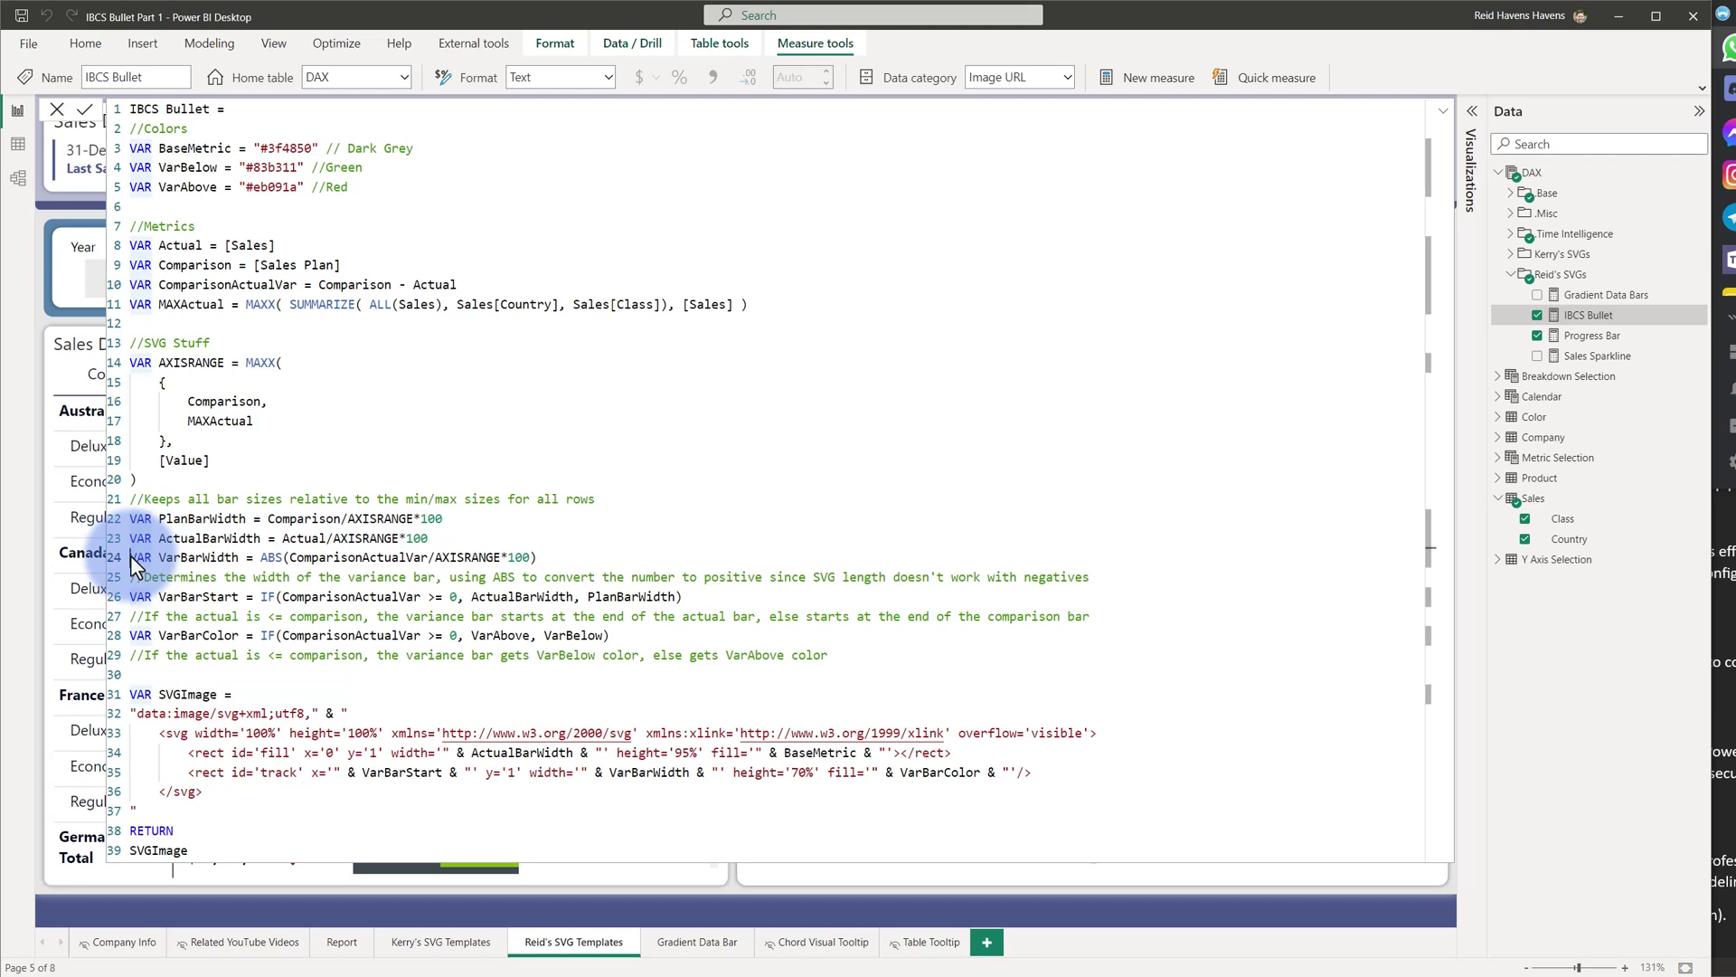
{"action": "left_click", "coordinate": [1443, 112]}
{"action": "left_click", "coordinate": [1444, 119]}
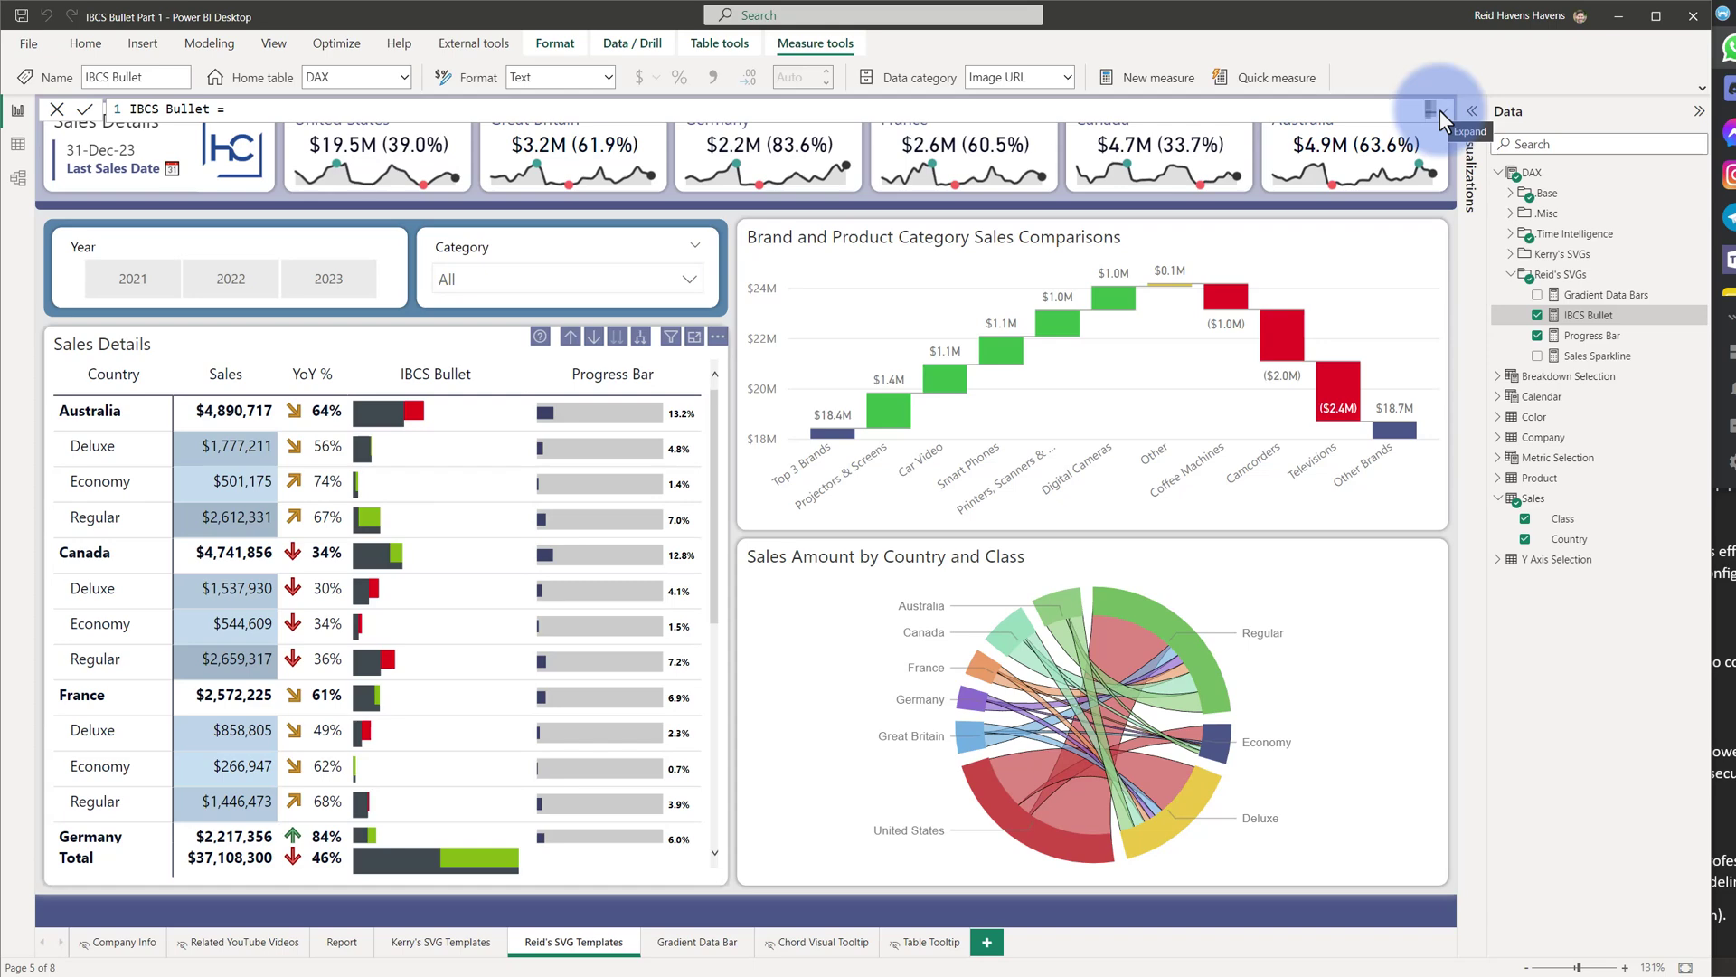
Re-expand the measure and highlight the VarBarWidth line and its ABS function
{"action": "left_click", "coordinate": [1444, 114]}
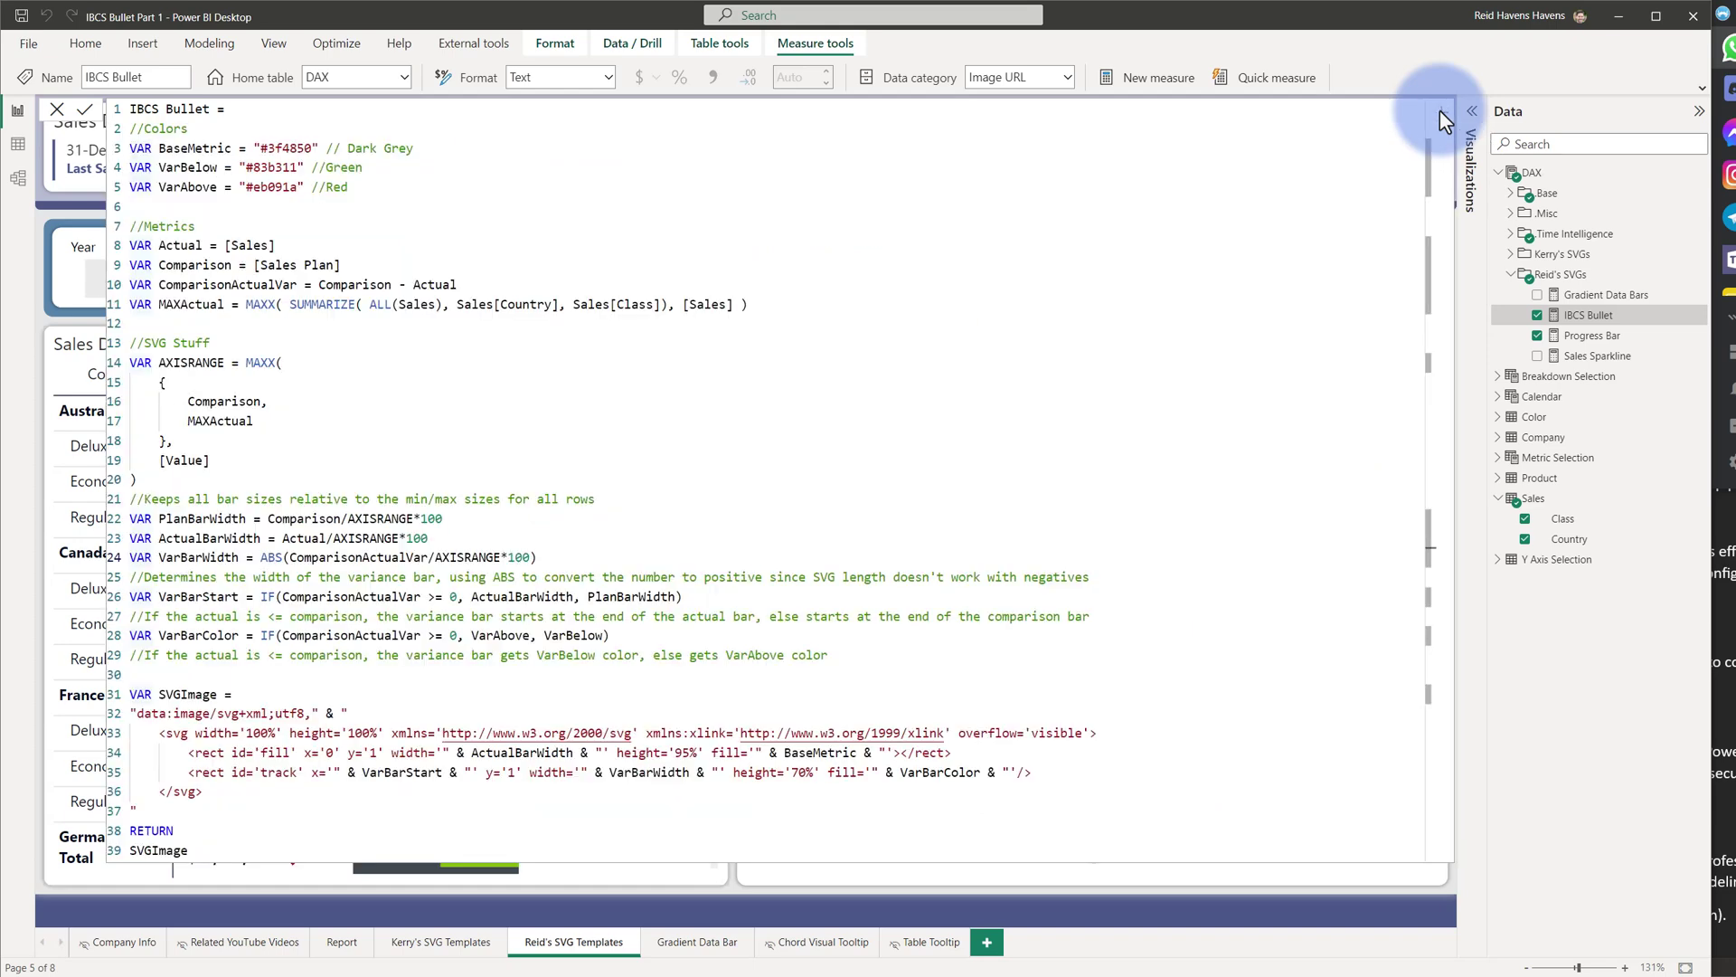
{"action": "left_click", "coordinate": [132, 560]}
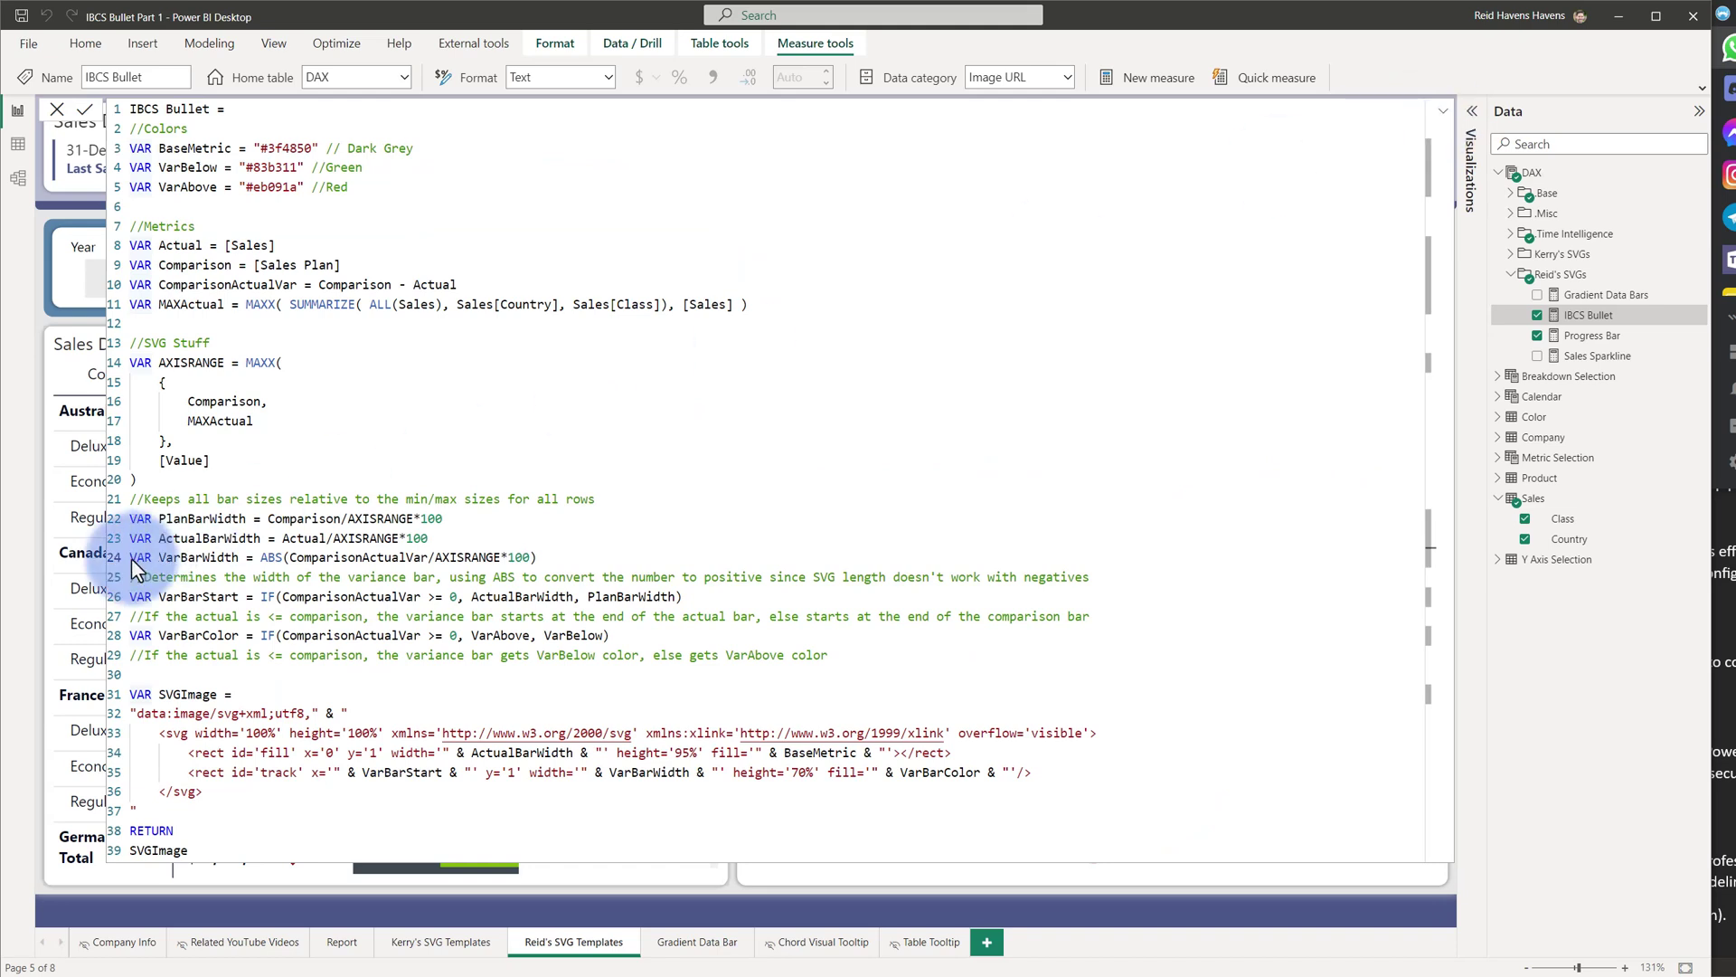
{"action": "left_click_drag", "start_coordinate": [132, 558], "coordinate": [528, 556]}
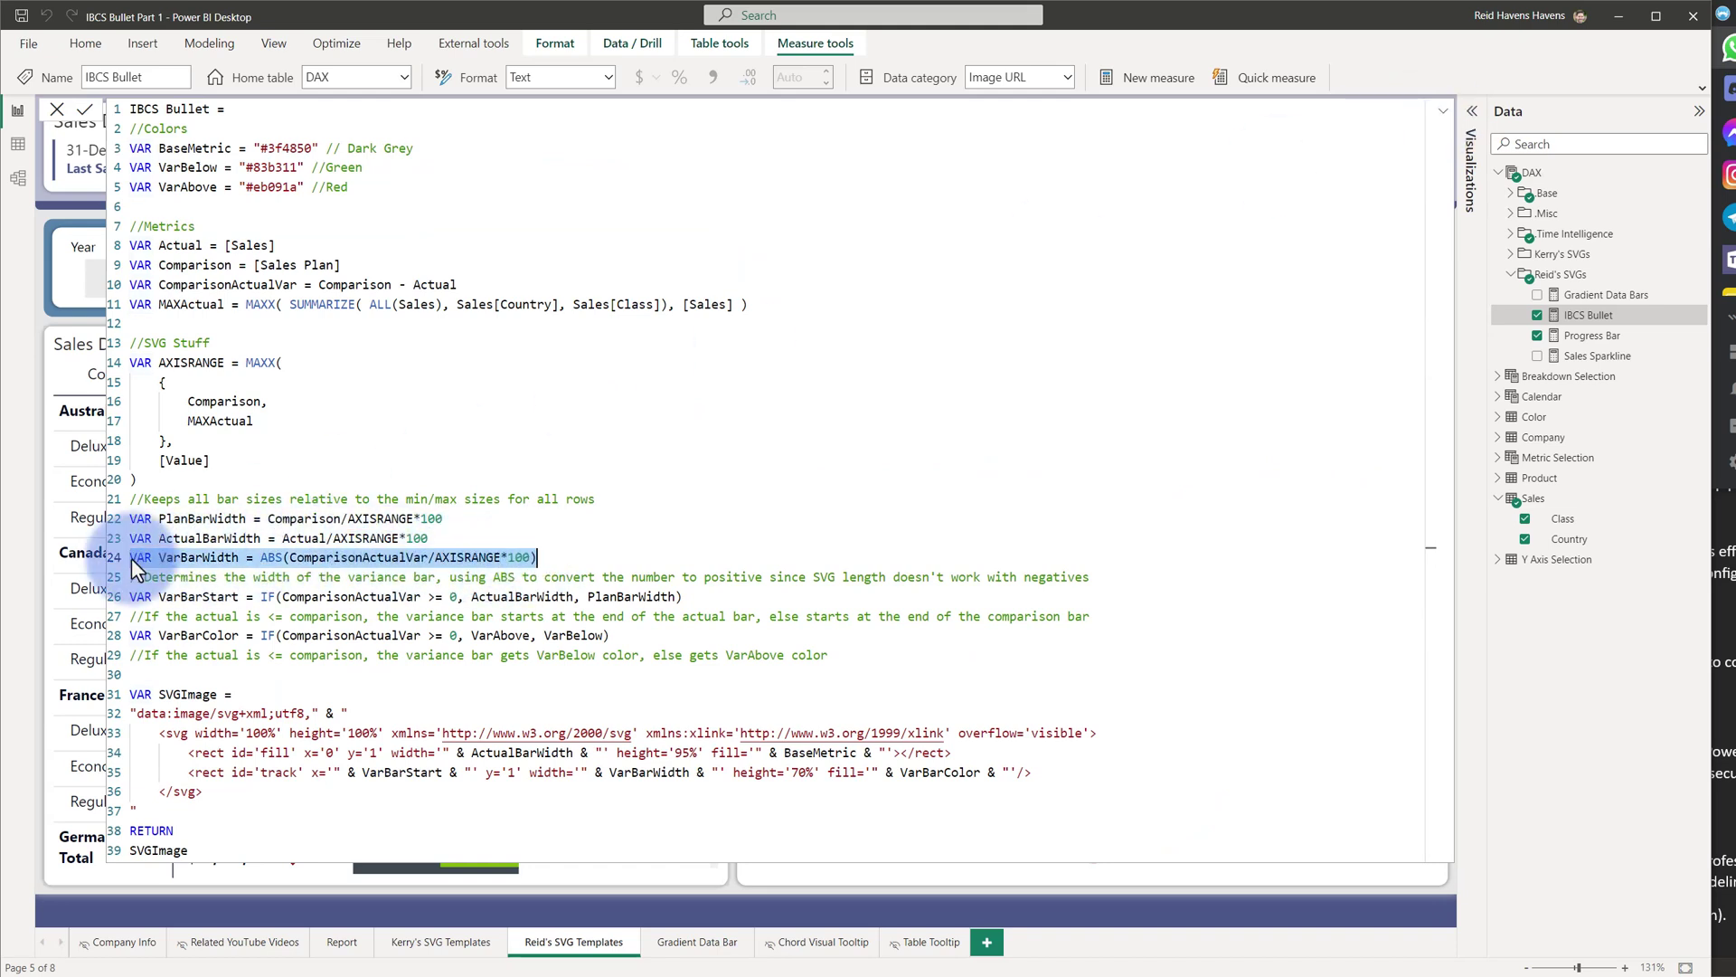
{"action": "left_click", "coordinate": [543, 559]}
{"action": "left_click", "coordinate": [263, 558]}
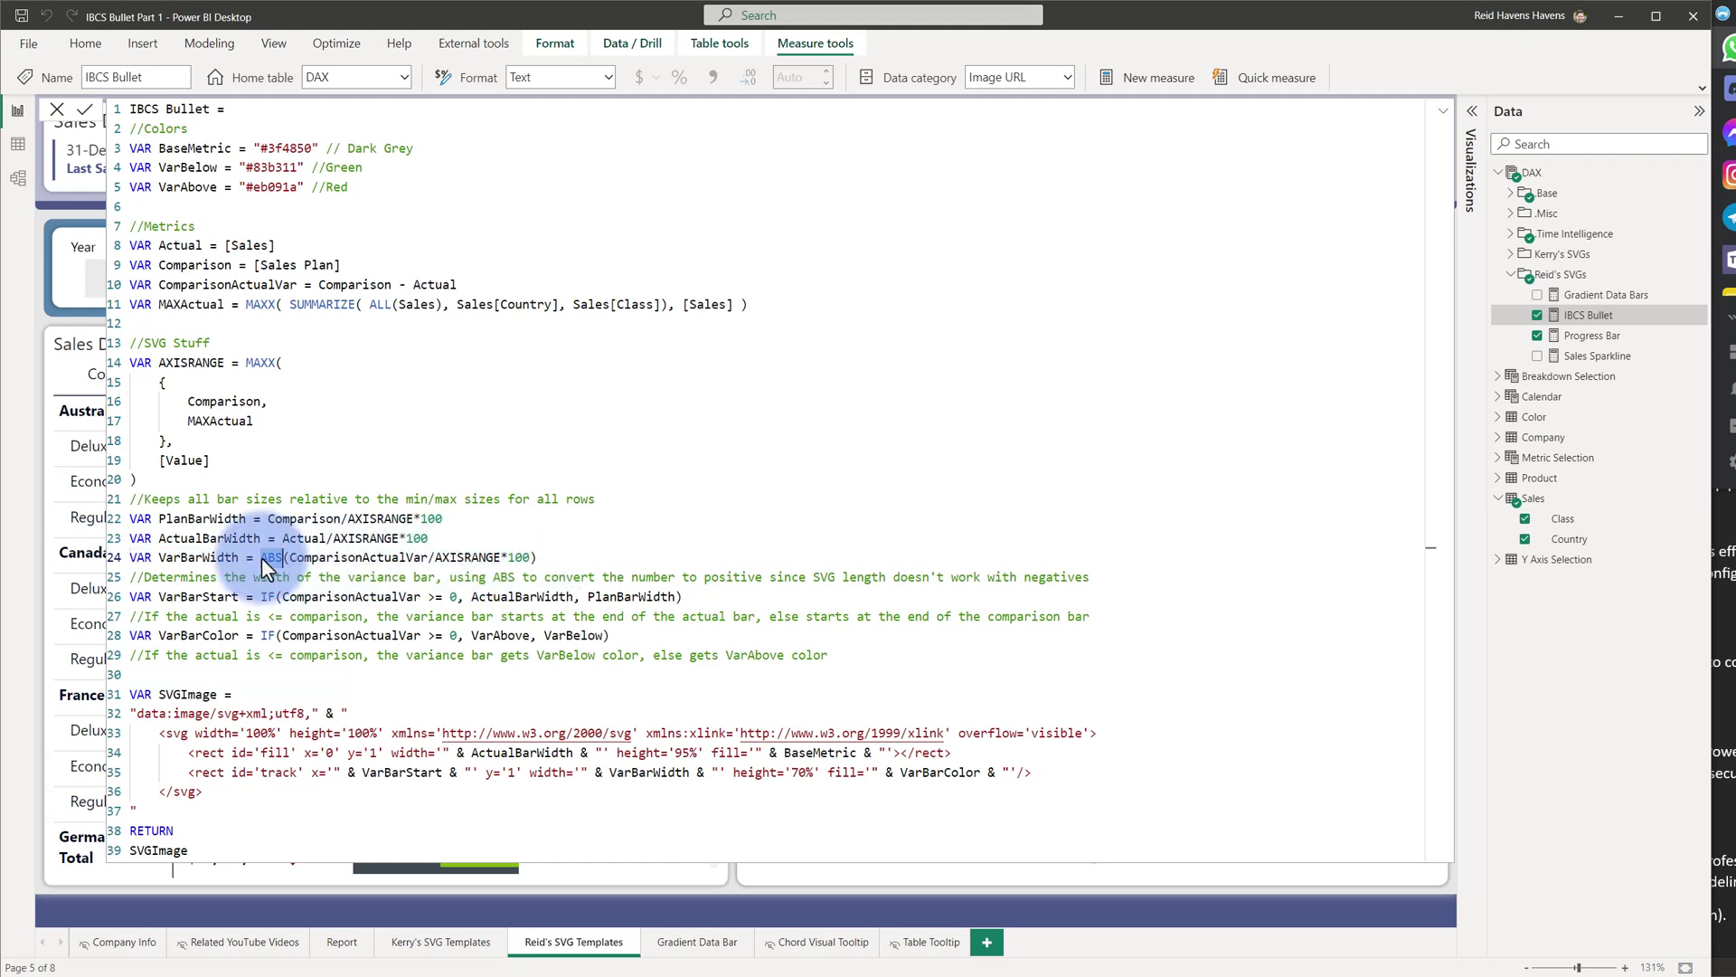
{"action": "left_click", "coordinate": [252, 577]}
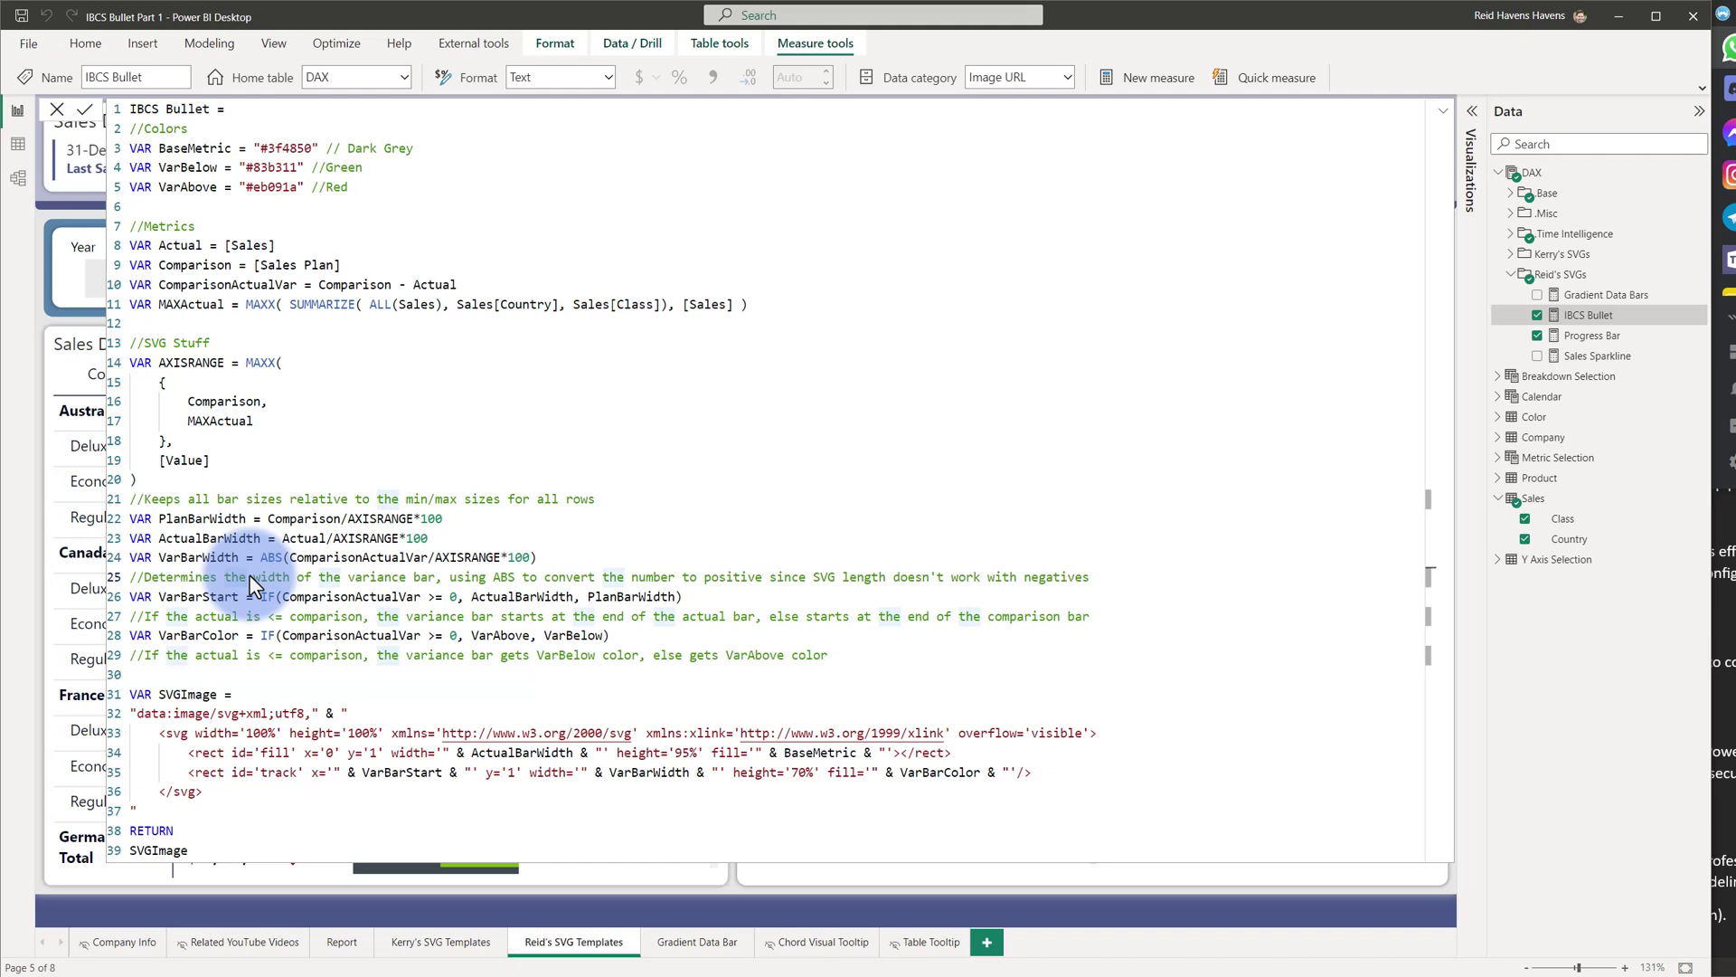
Highlight ComparisonActualVar, ABS and VarBarStart, collapse to view the report, then reopen the code
{"action": "double_click", "coordinate": [303, 557]}
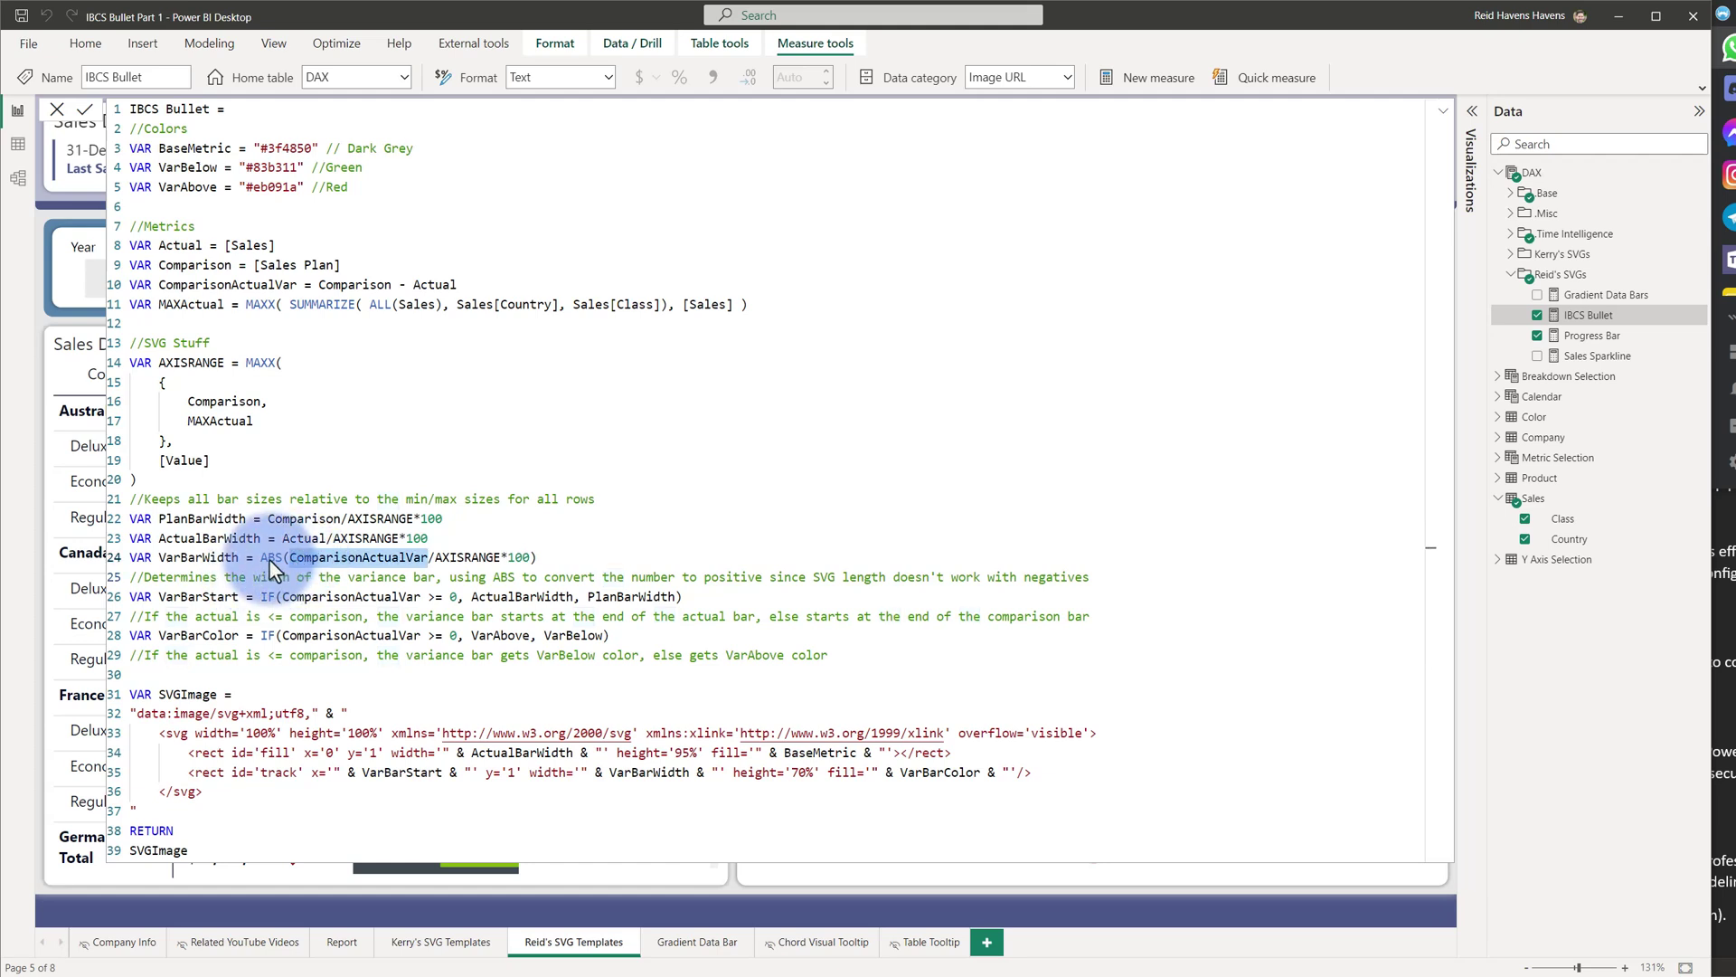
{"action": "double_click", "coordinate": [268, 559]}
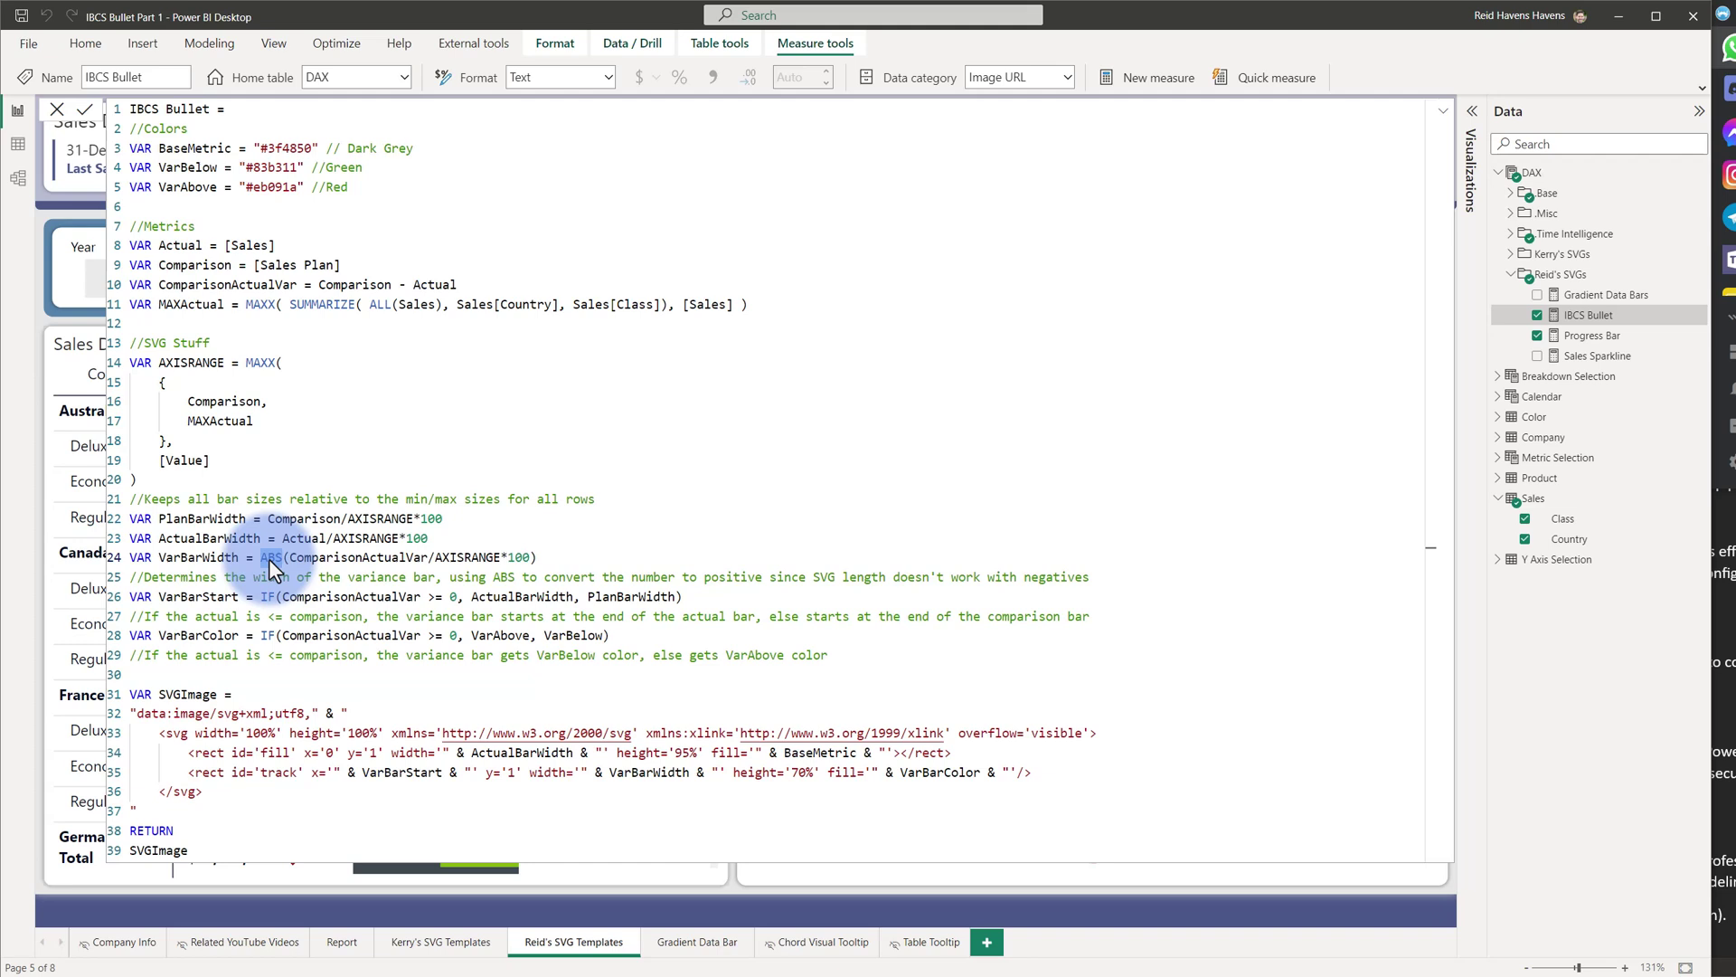
{"action": "double_click", "coordinate": [189, 597]}
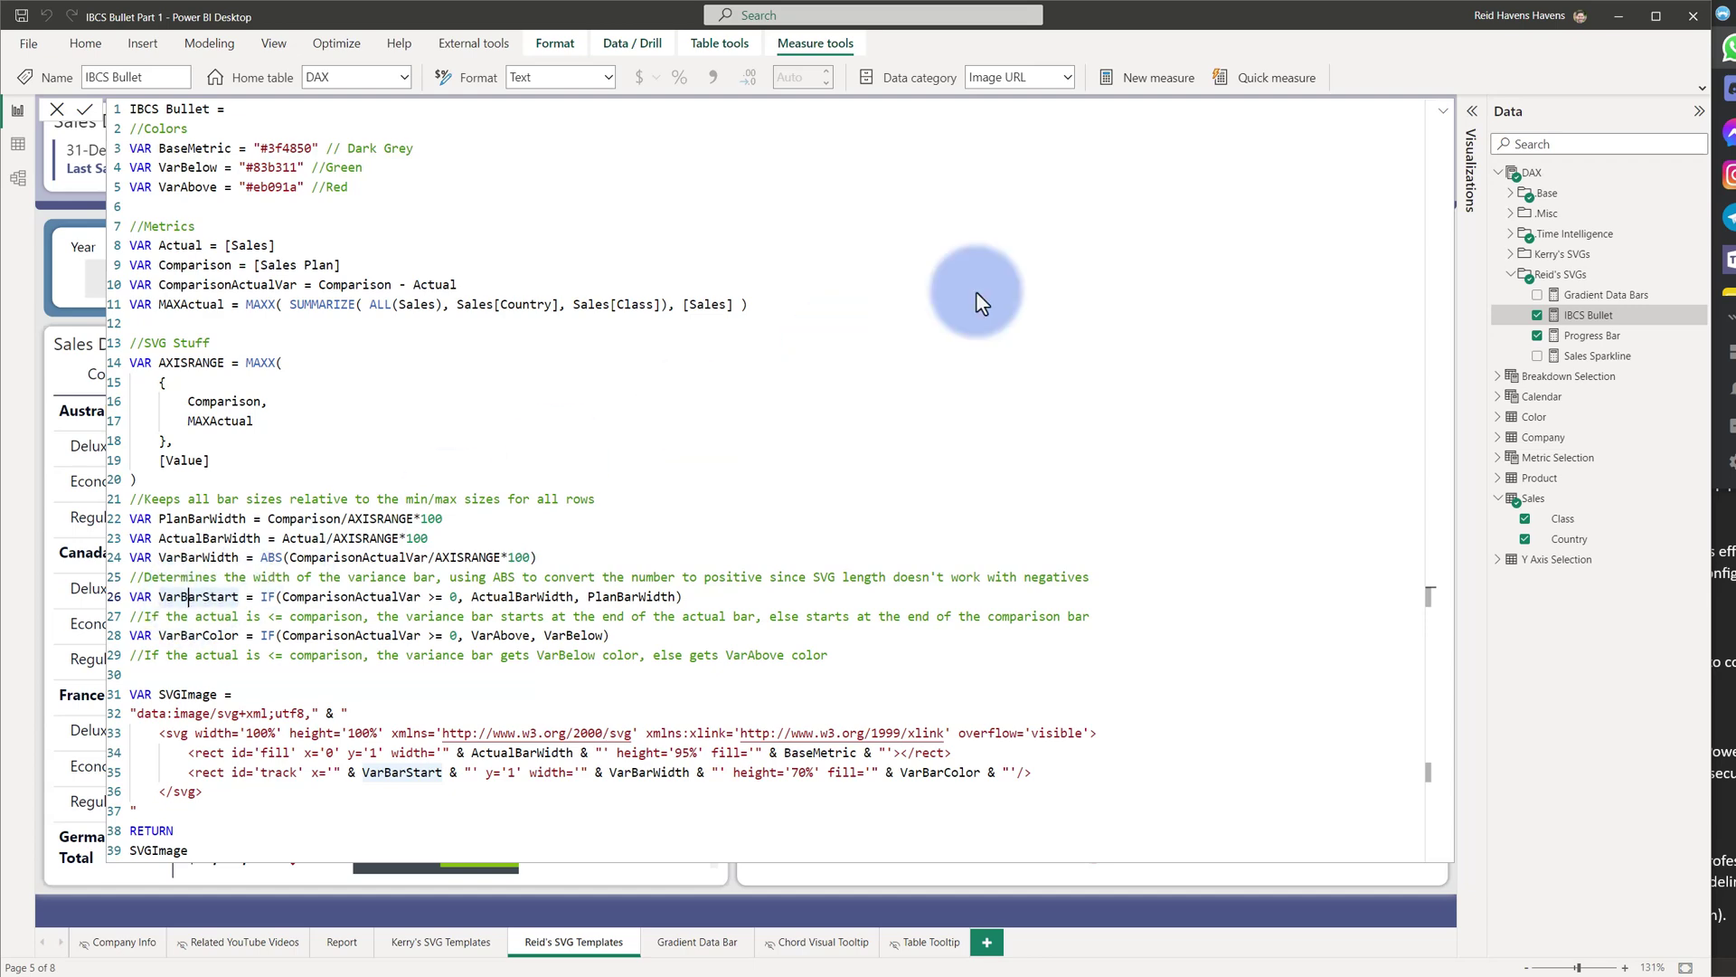
{"action": "left_click", "coordinate": [1442, 113]}
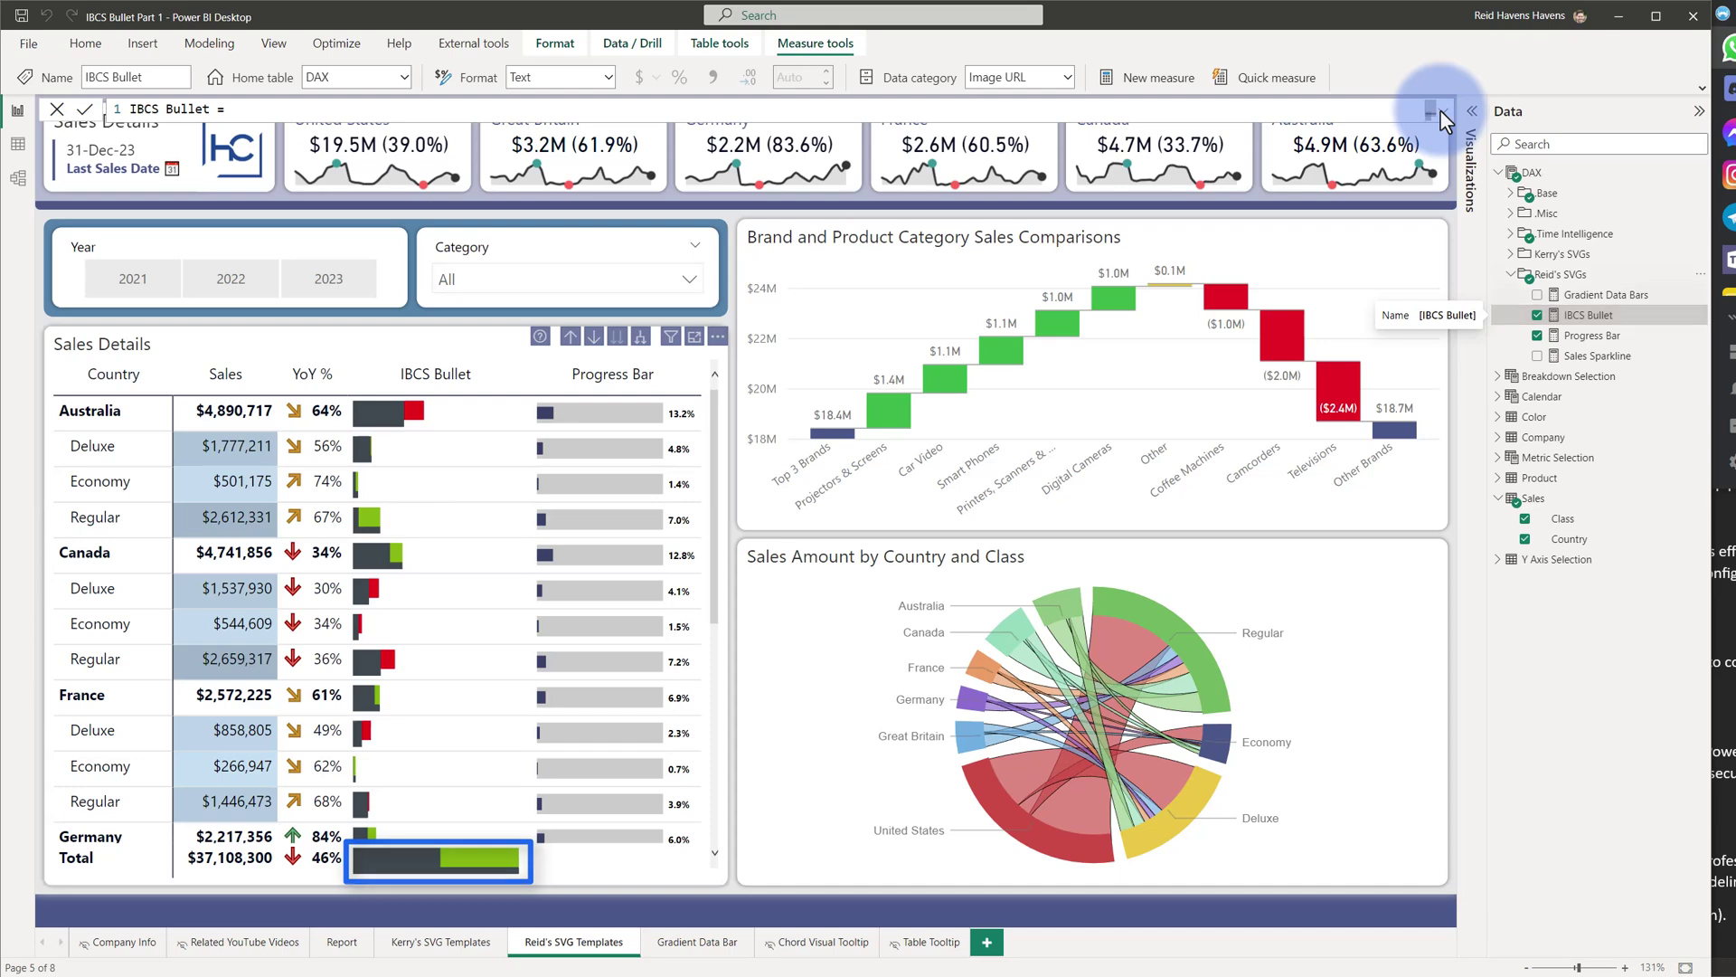
{"action": "left_click", "coordinate": [1444, 116]}
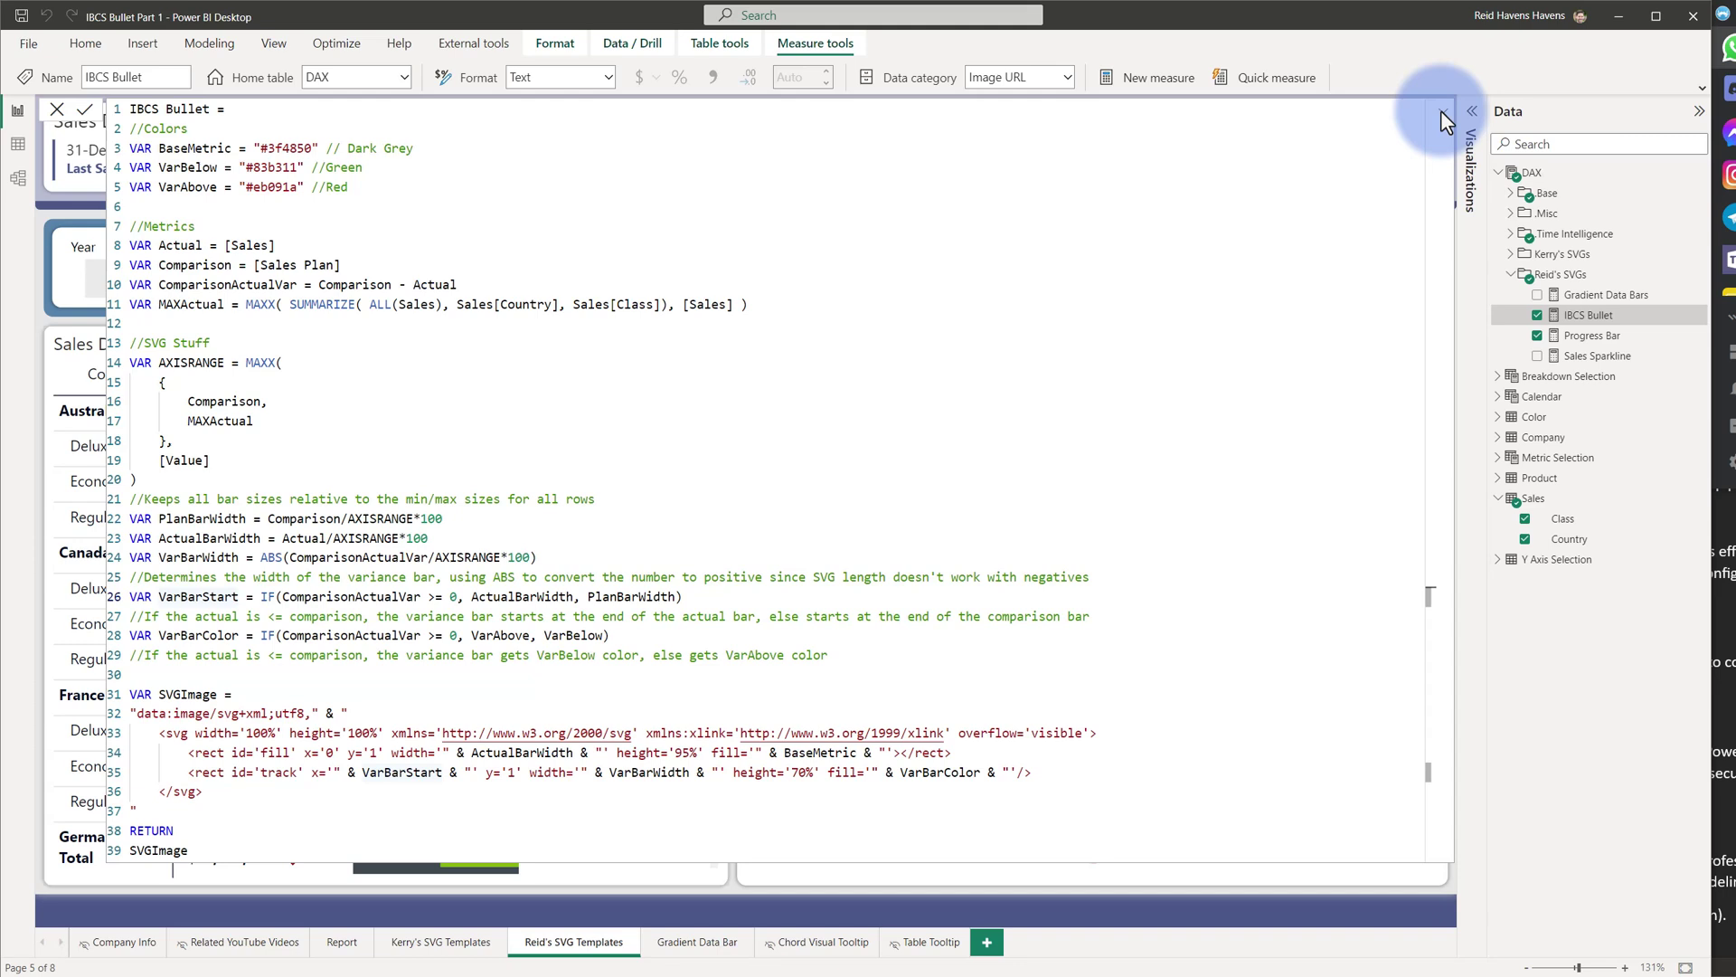
Highlight line 26's IF condition choosing ActualBarWidth or PlanBarWidth as the bar start
{"action": "left_click_drag", "start_coordinate": [261, 598], "coordinate": [449, 596]}
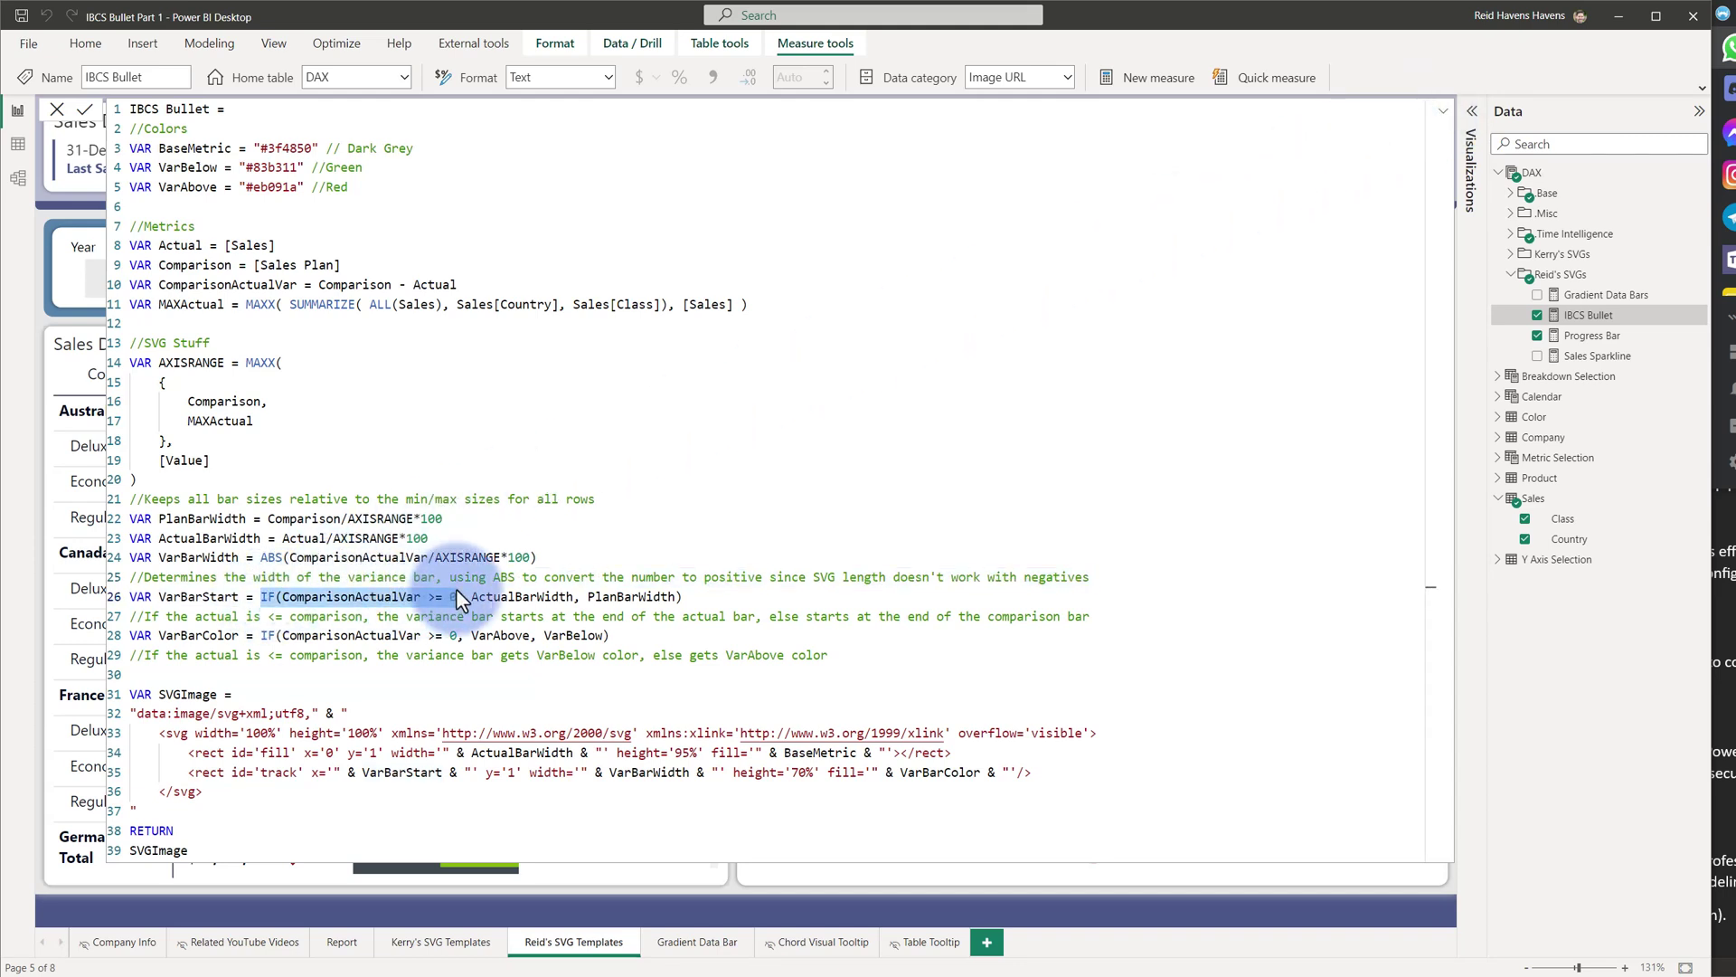
{"action": "double_click", "coordinate": [539, 597]}
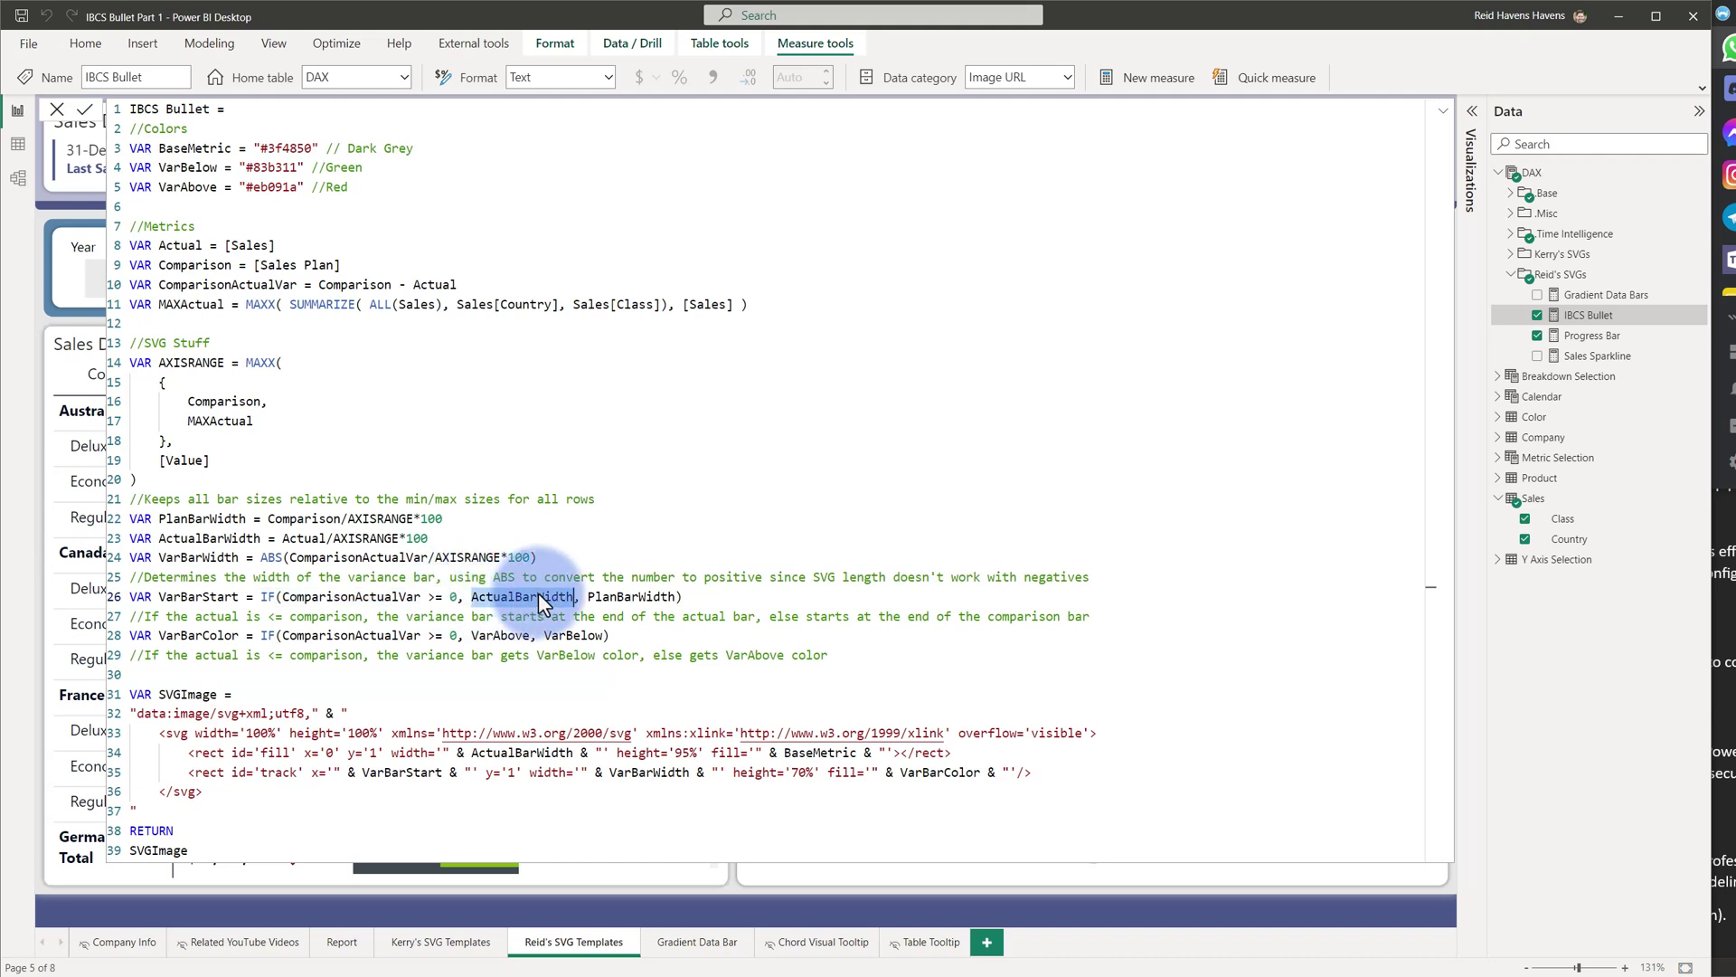
{"action": "double_click", "coordinate": [635, 594]}
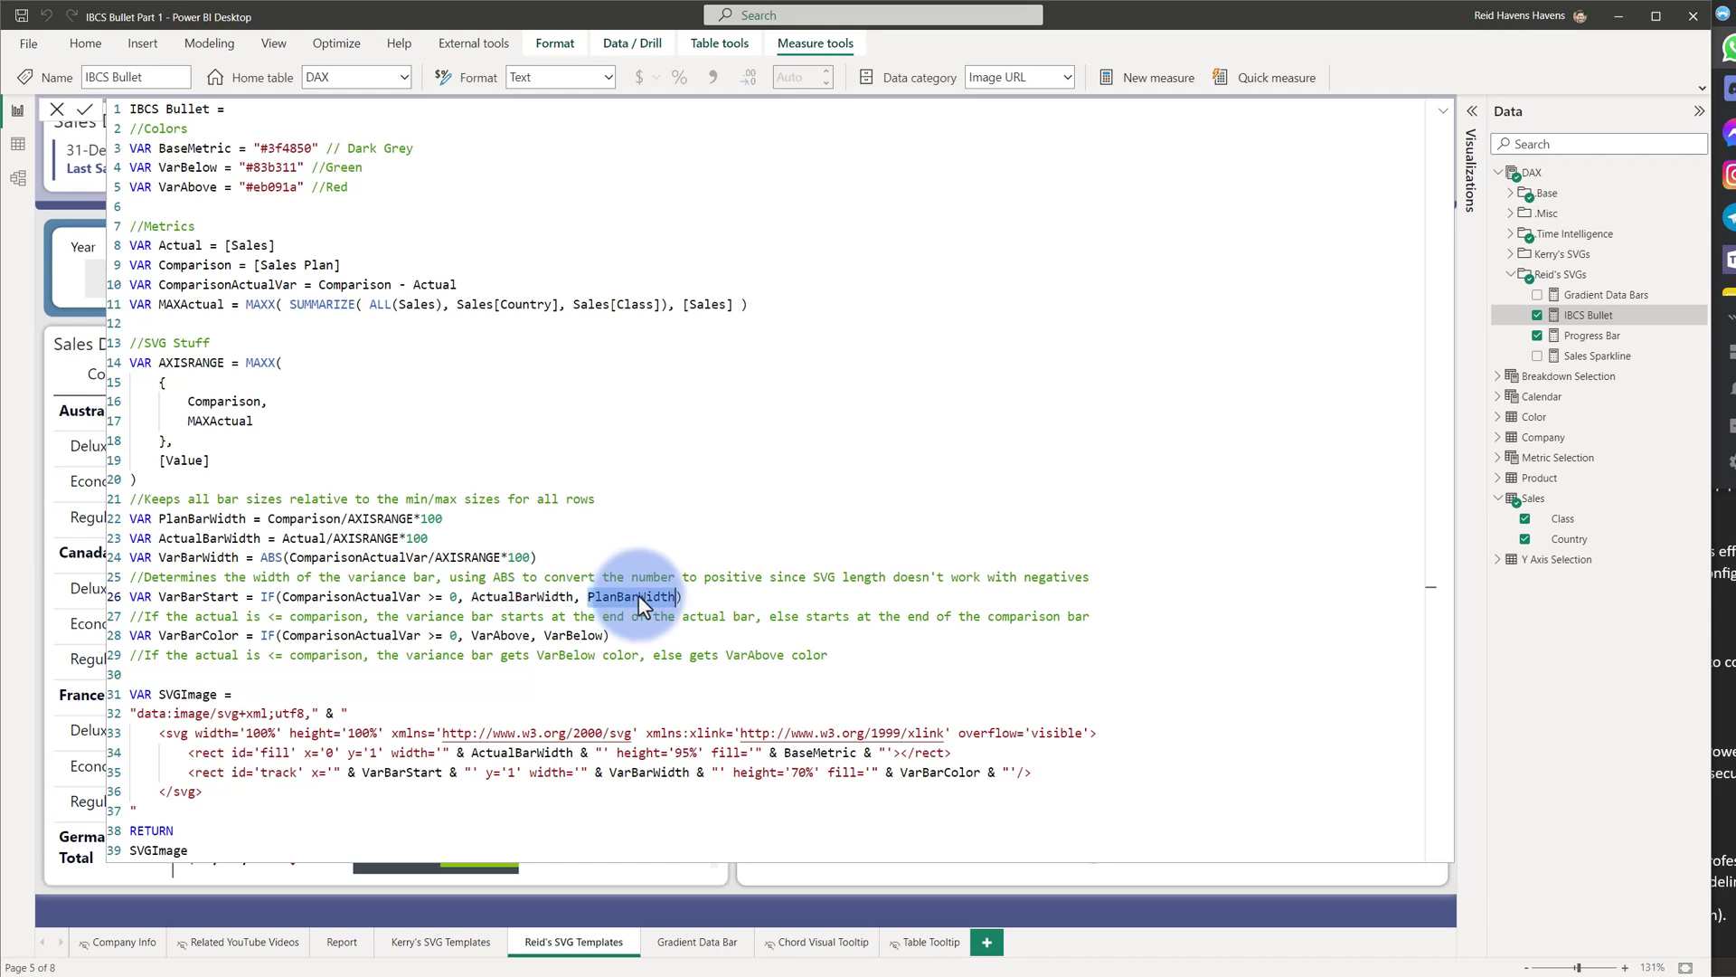
{"action": "left_click", "coordinate": [681, 596]}
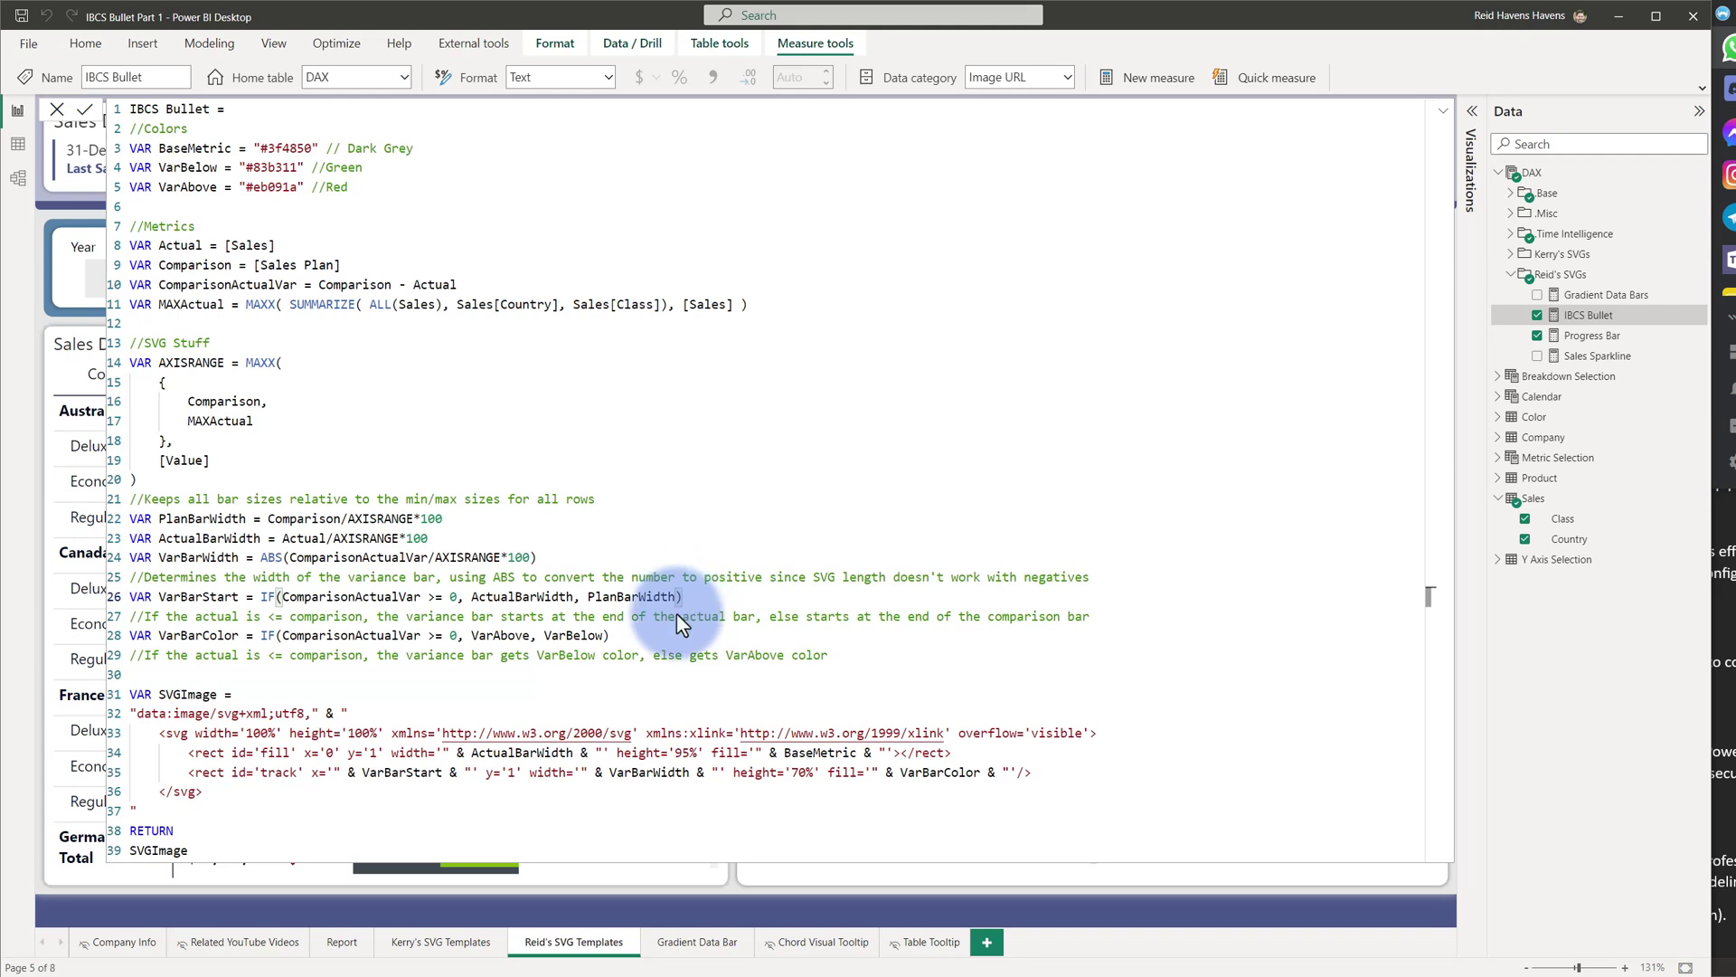
Walk through the variance colour line 28 and highlight its comment on line 29
{"action": "left_click", "coordinate": [675, 619]}
{"action": "left_click", "coordinate": [629, 641]}
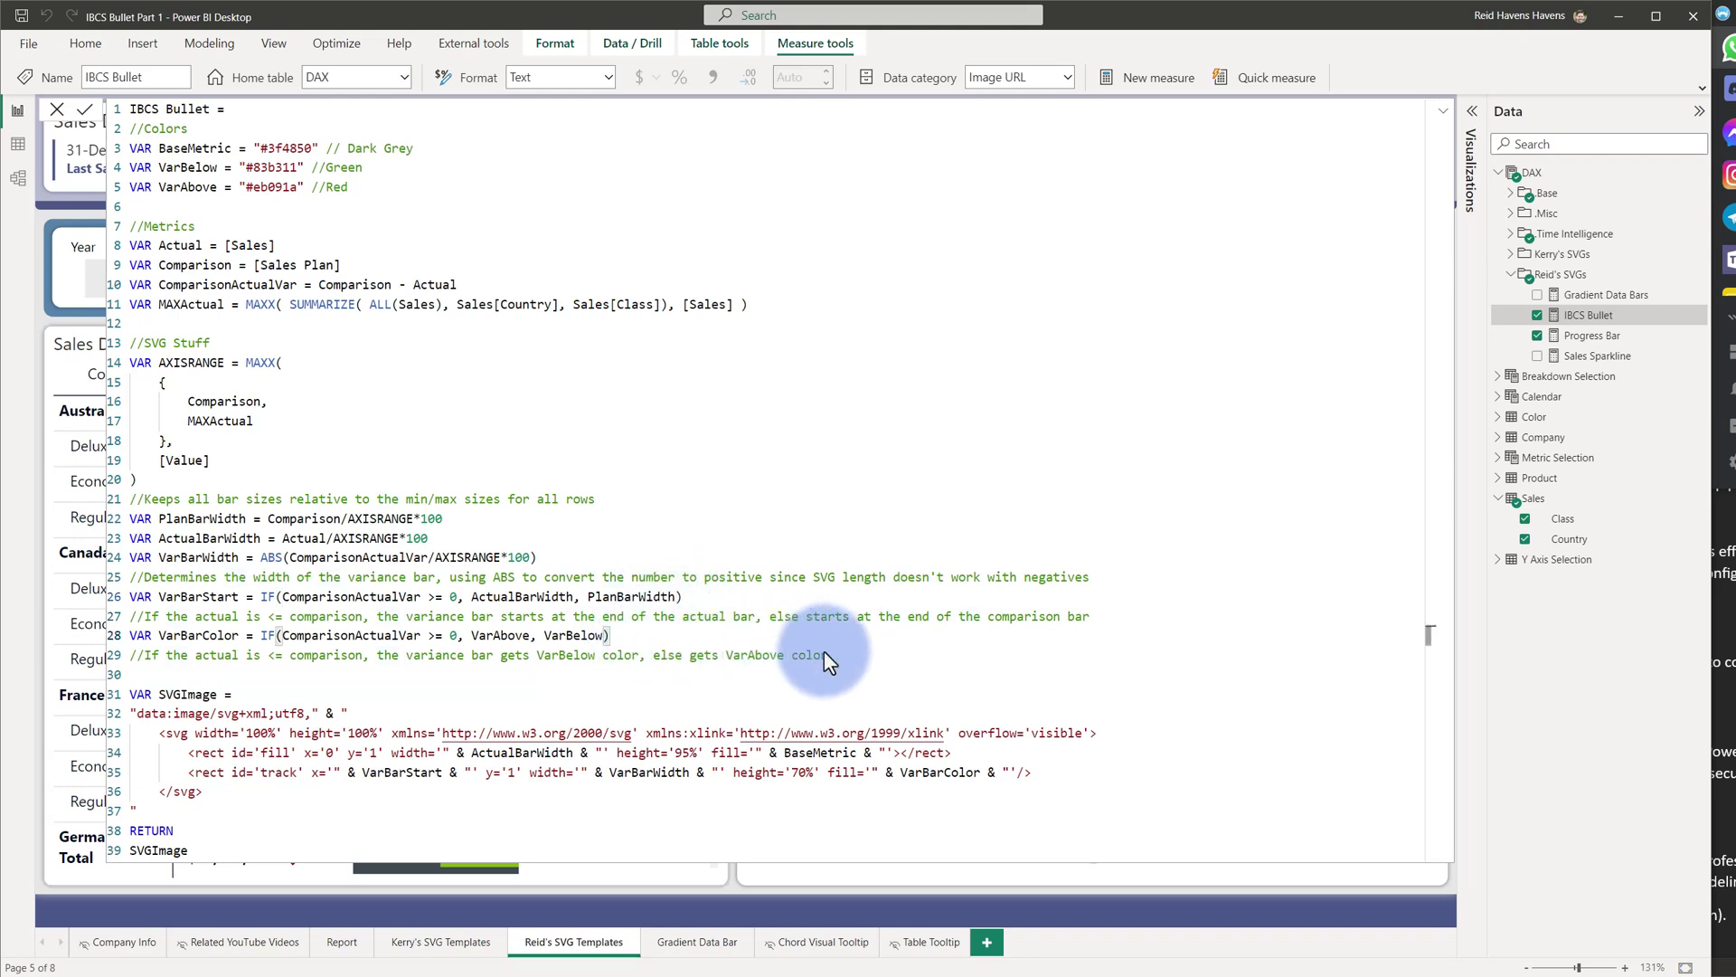
{"action": "left_click_drag", "start_coordinate": [857, 650], "coordinate": [179, 657]}
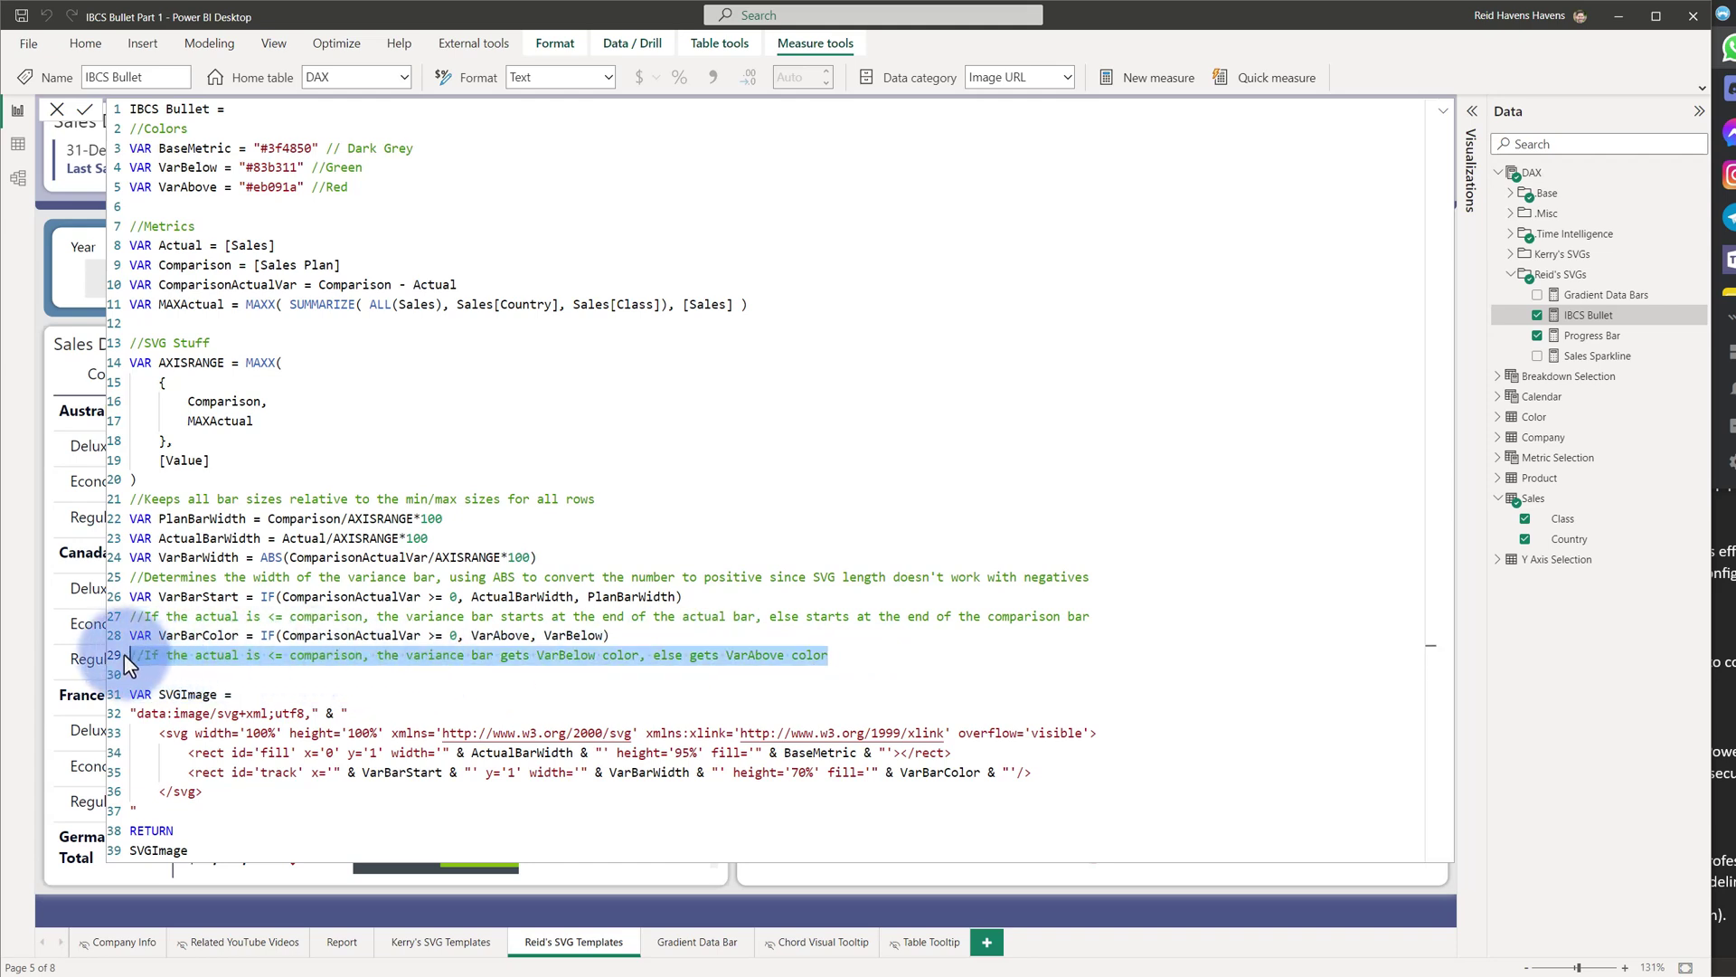
{"action": "left_click", "coordinate": [153, 674]}
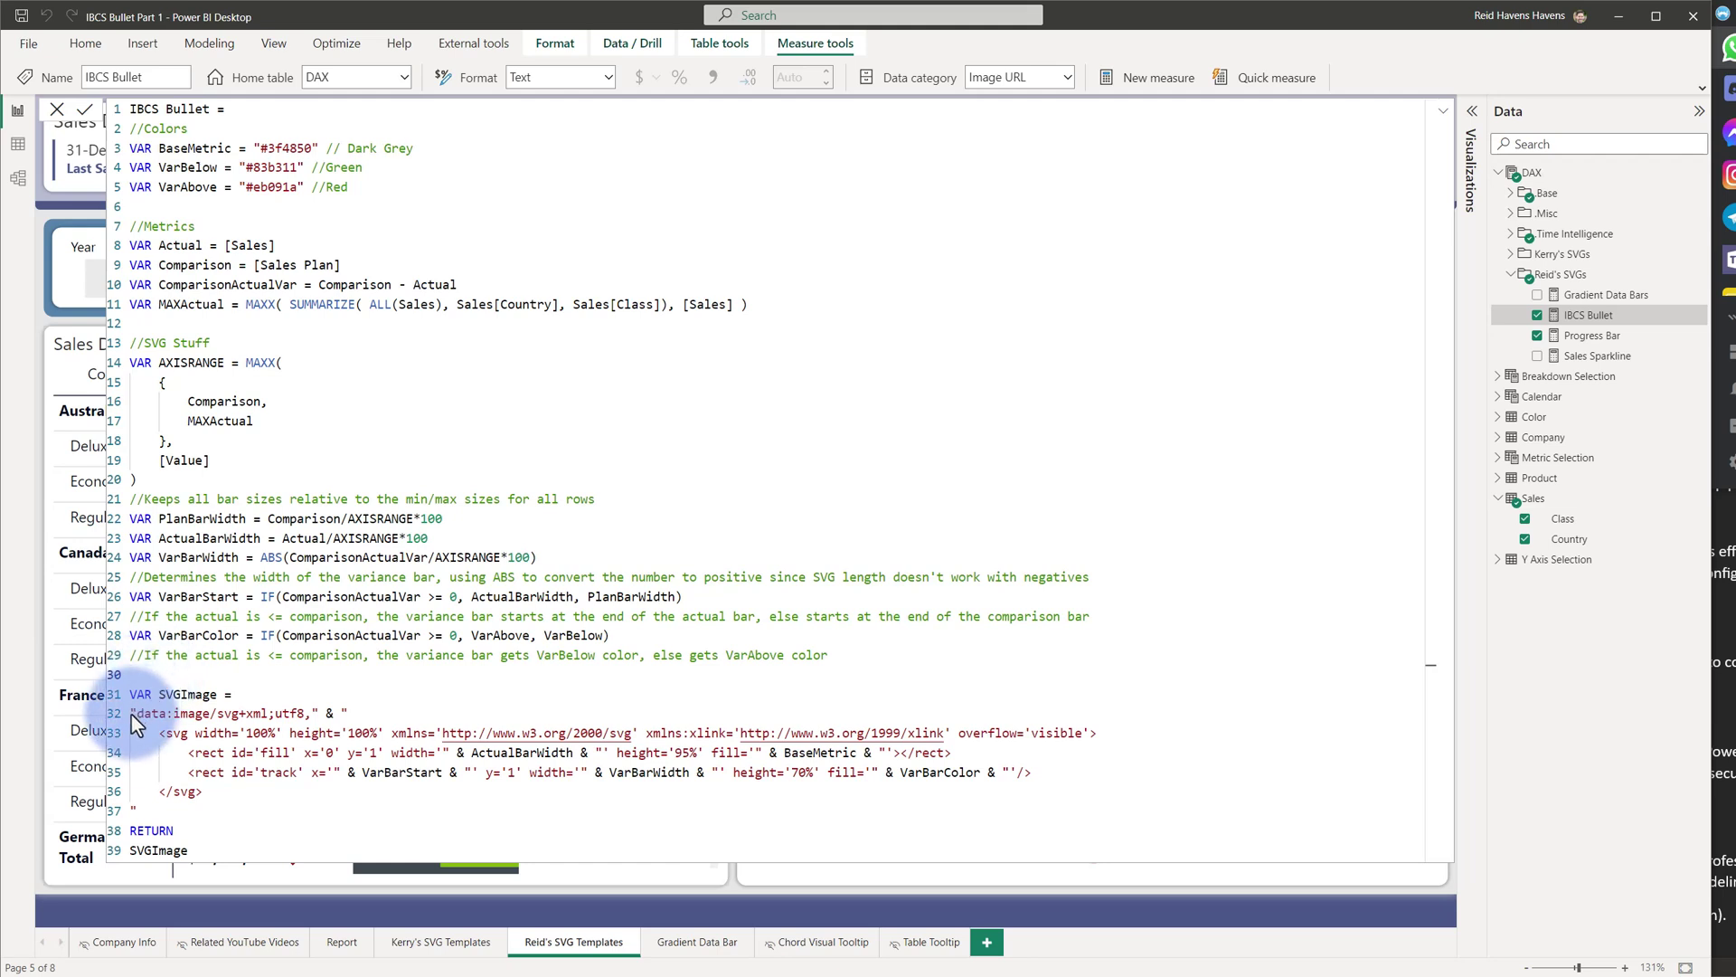
Highlight the SVG fill rectangle on line 34, then expand the Visualizations pane showing the table's fields
{"action": "left_click", "coordinate": [188, 752]}
{"action": "left_click_drag", "start_coordinate": [191, 752], "coordinate": [270, 753]}
{"action": "left_click_drag", "start_coordinate": [374, 751], "coordinate": [967, 760]}
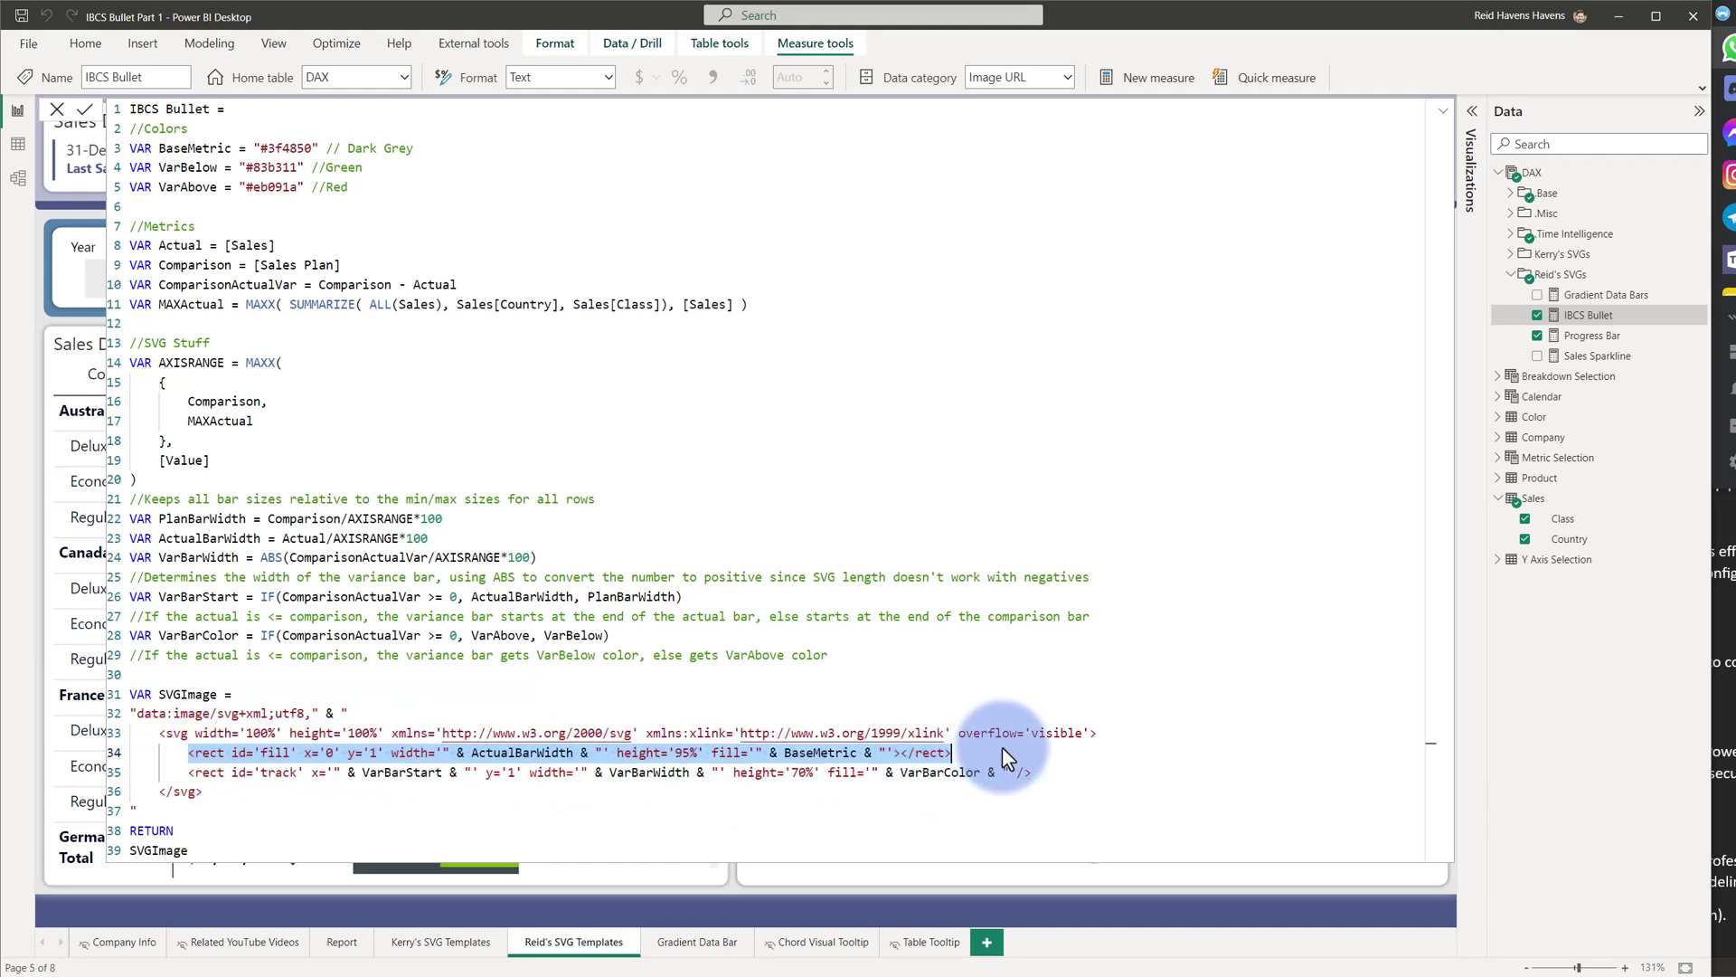
{"action": "left_click", "coordinate": [972, 754]}
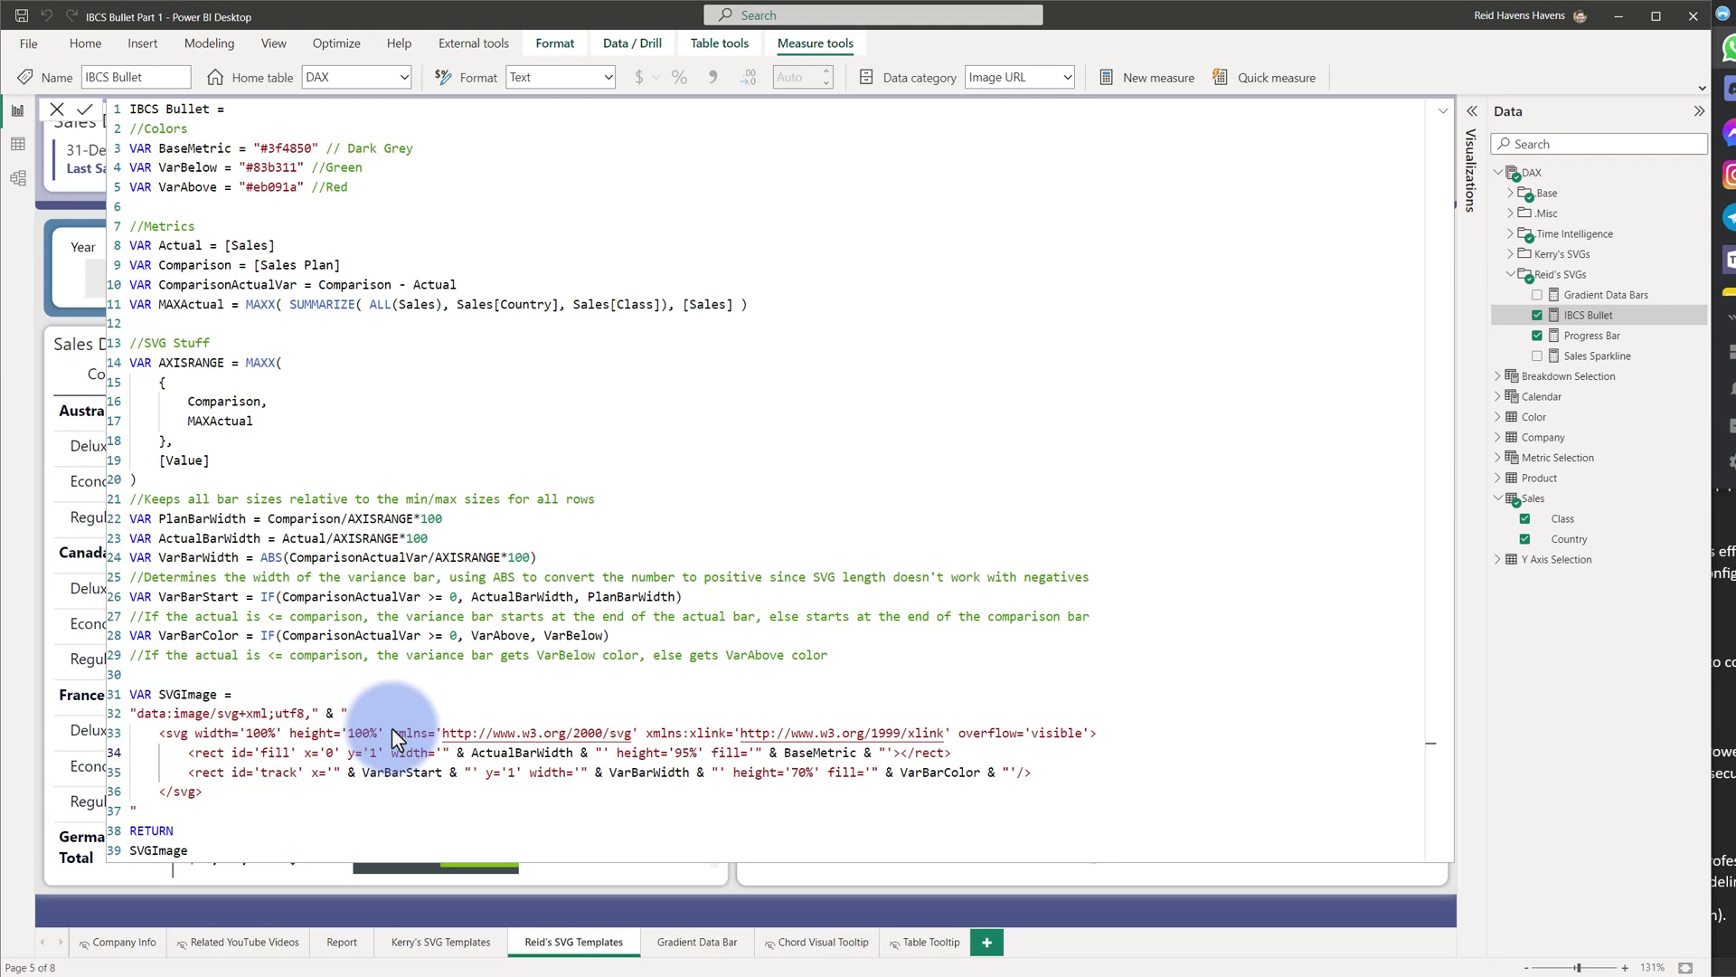
{"action": "left_click", "coordinate": [1473, 113]}
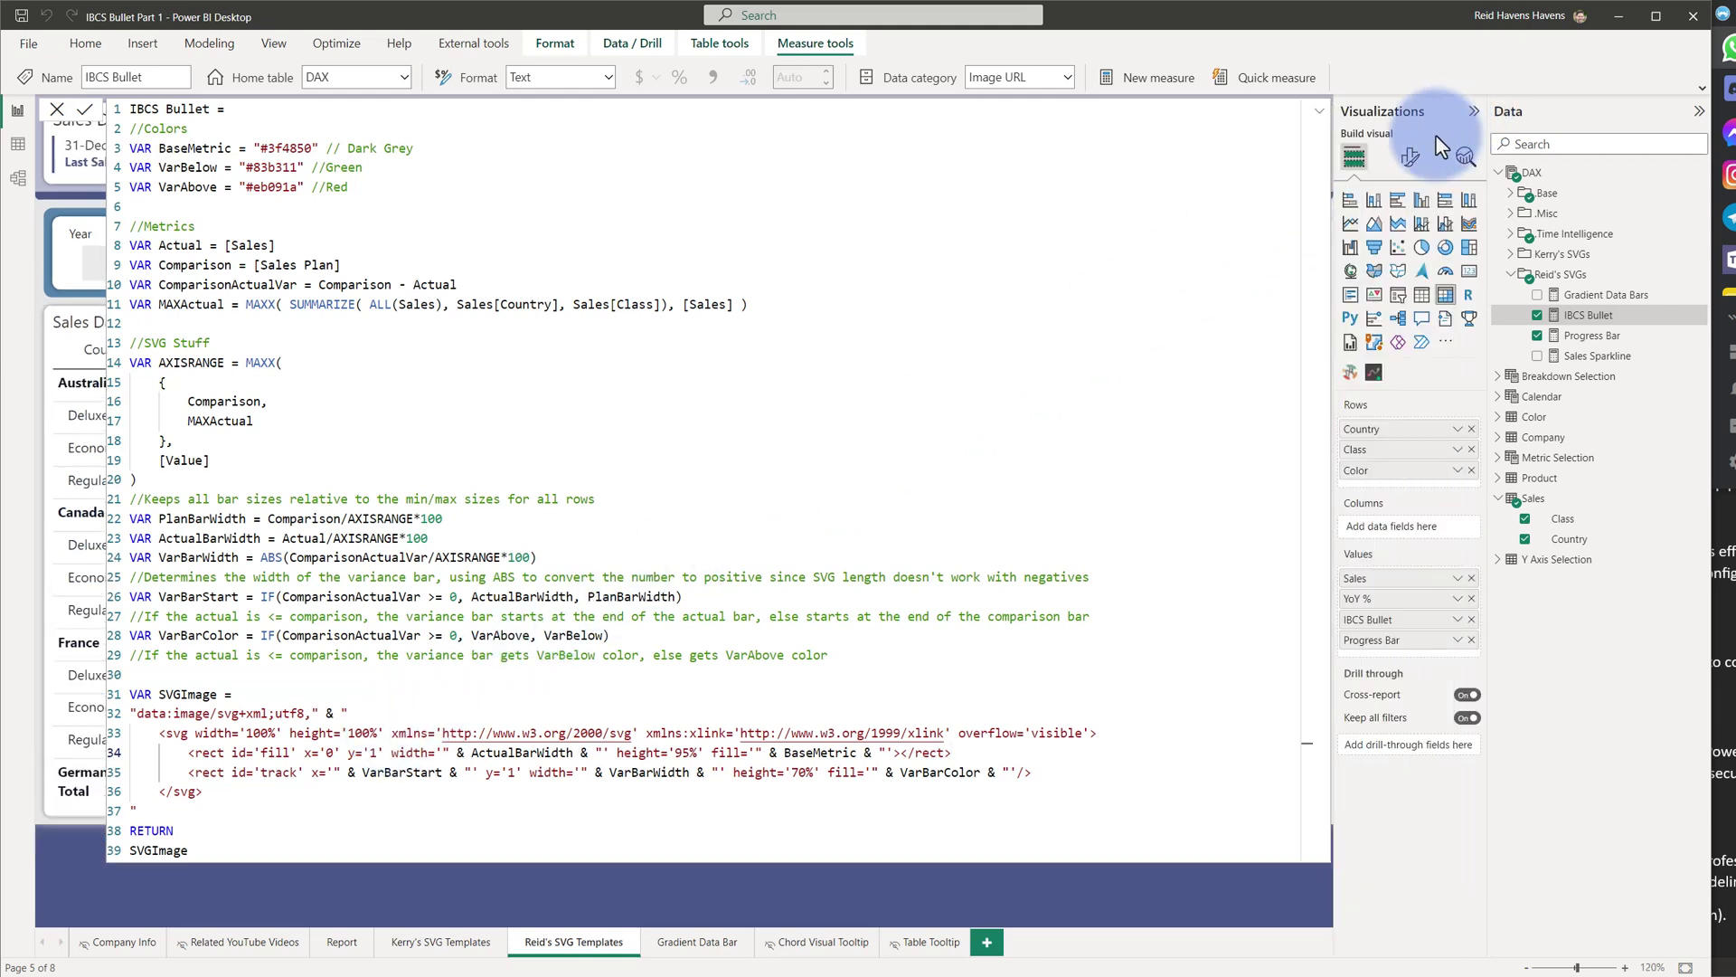
Check the table's Image size of 25 px height and 150 px width, then collapse the Visualizations pane
{"action": "left_click", "coordinate": [1403, 159]}
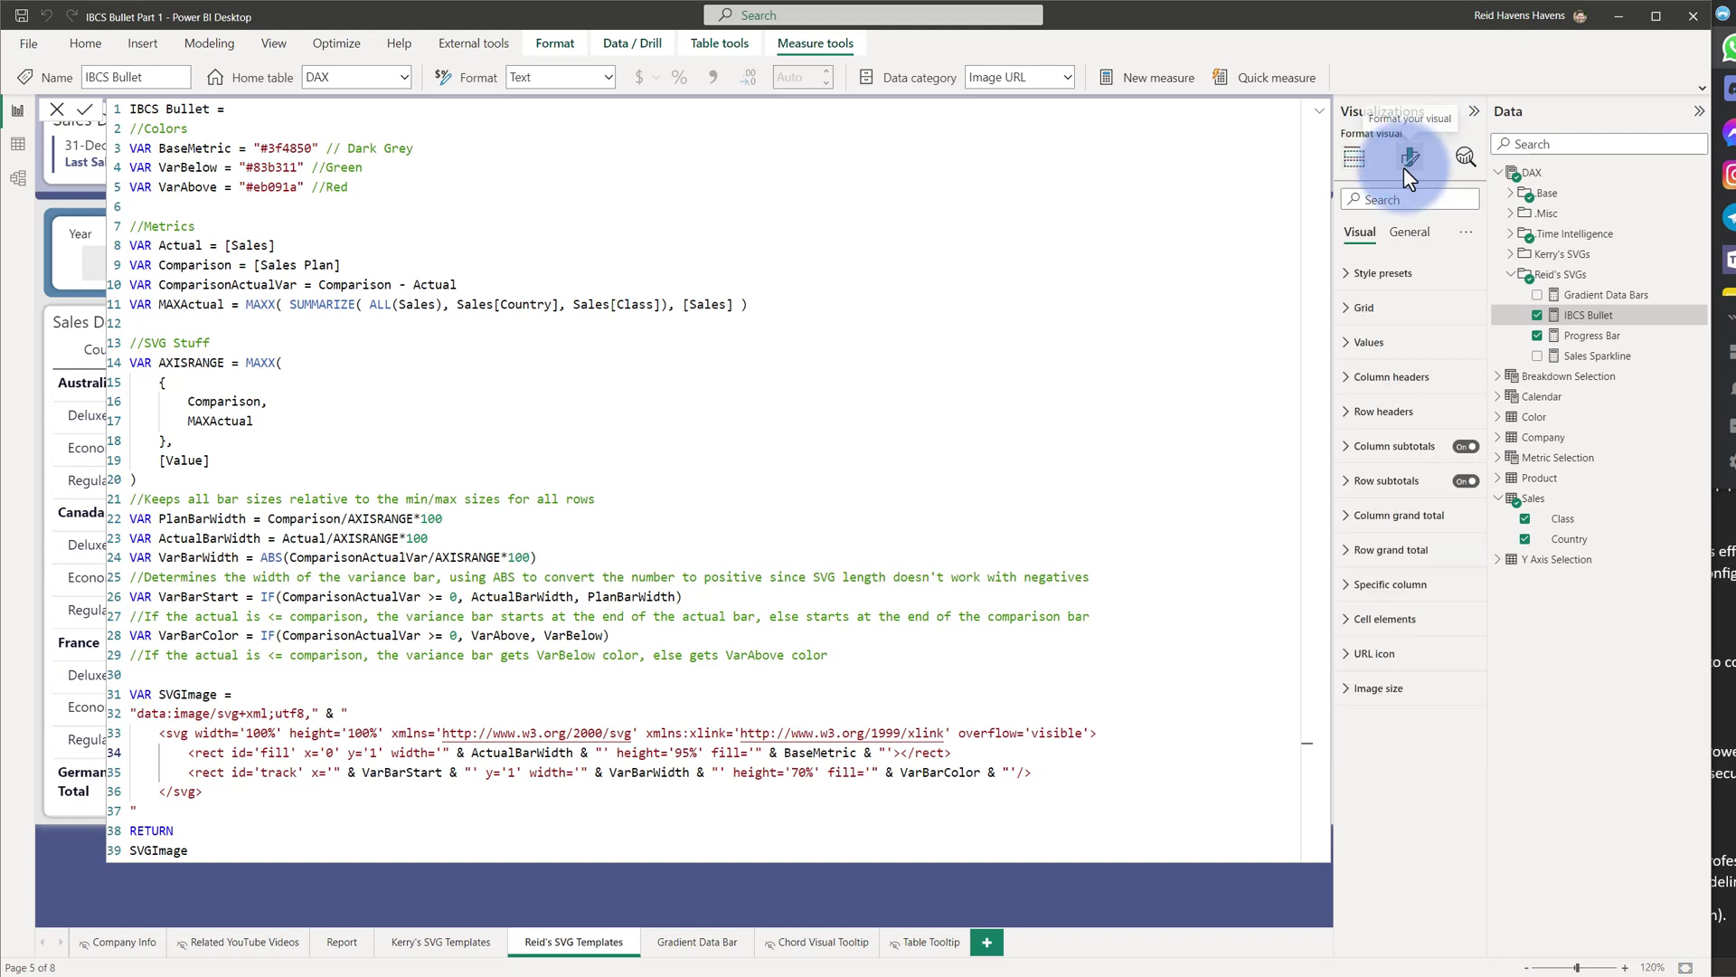
{"action": "left_click", "coordinate": [1354, 688]}
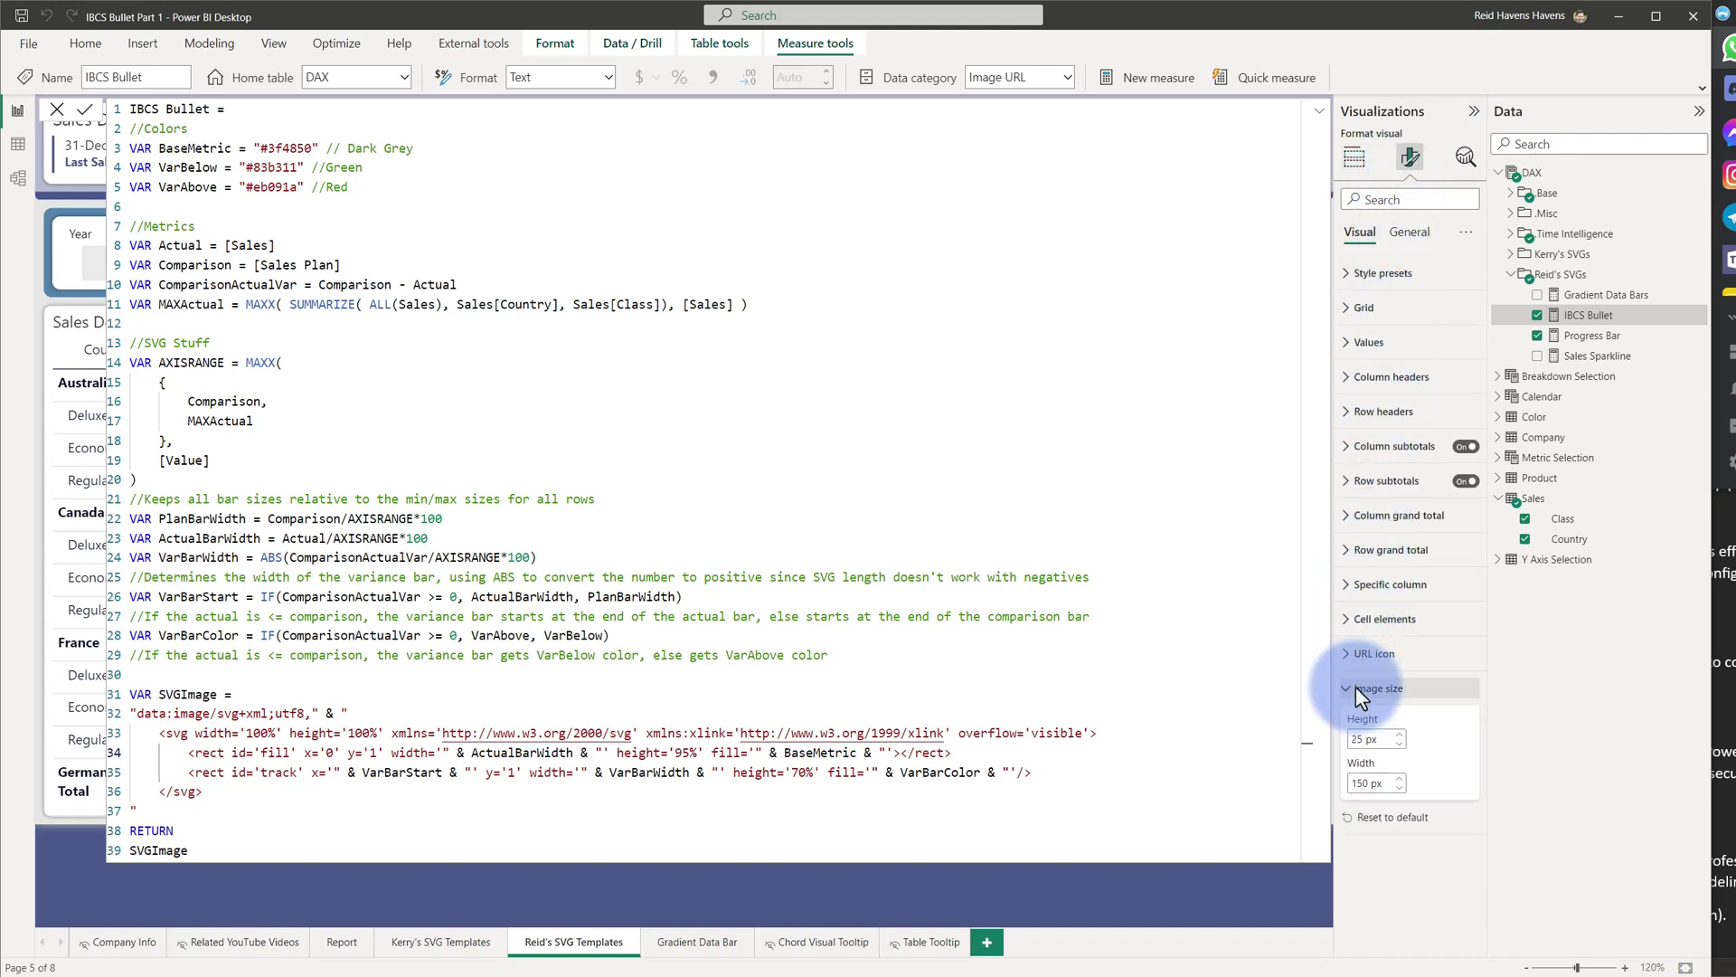
{"action": "left_click", "coordinate": [1358, 688]}
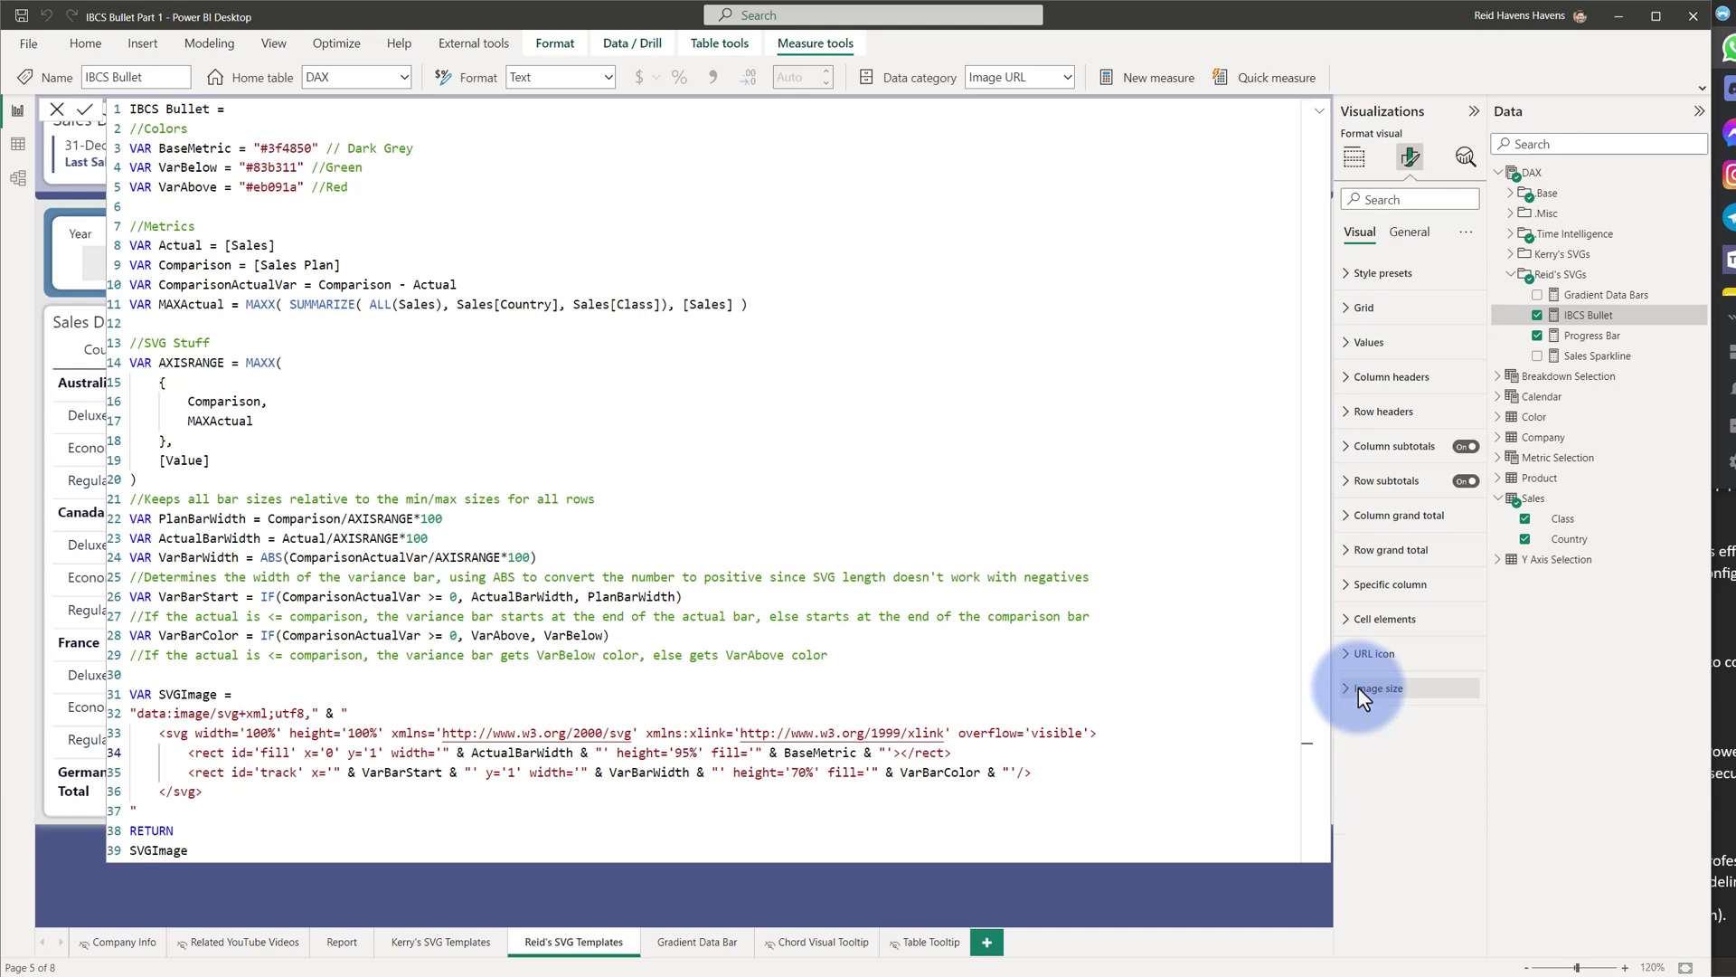
{"action": "left_click", "coordinate": [1474, 112]}
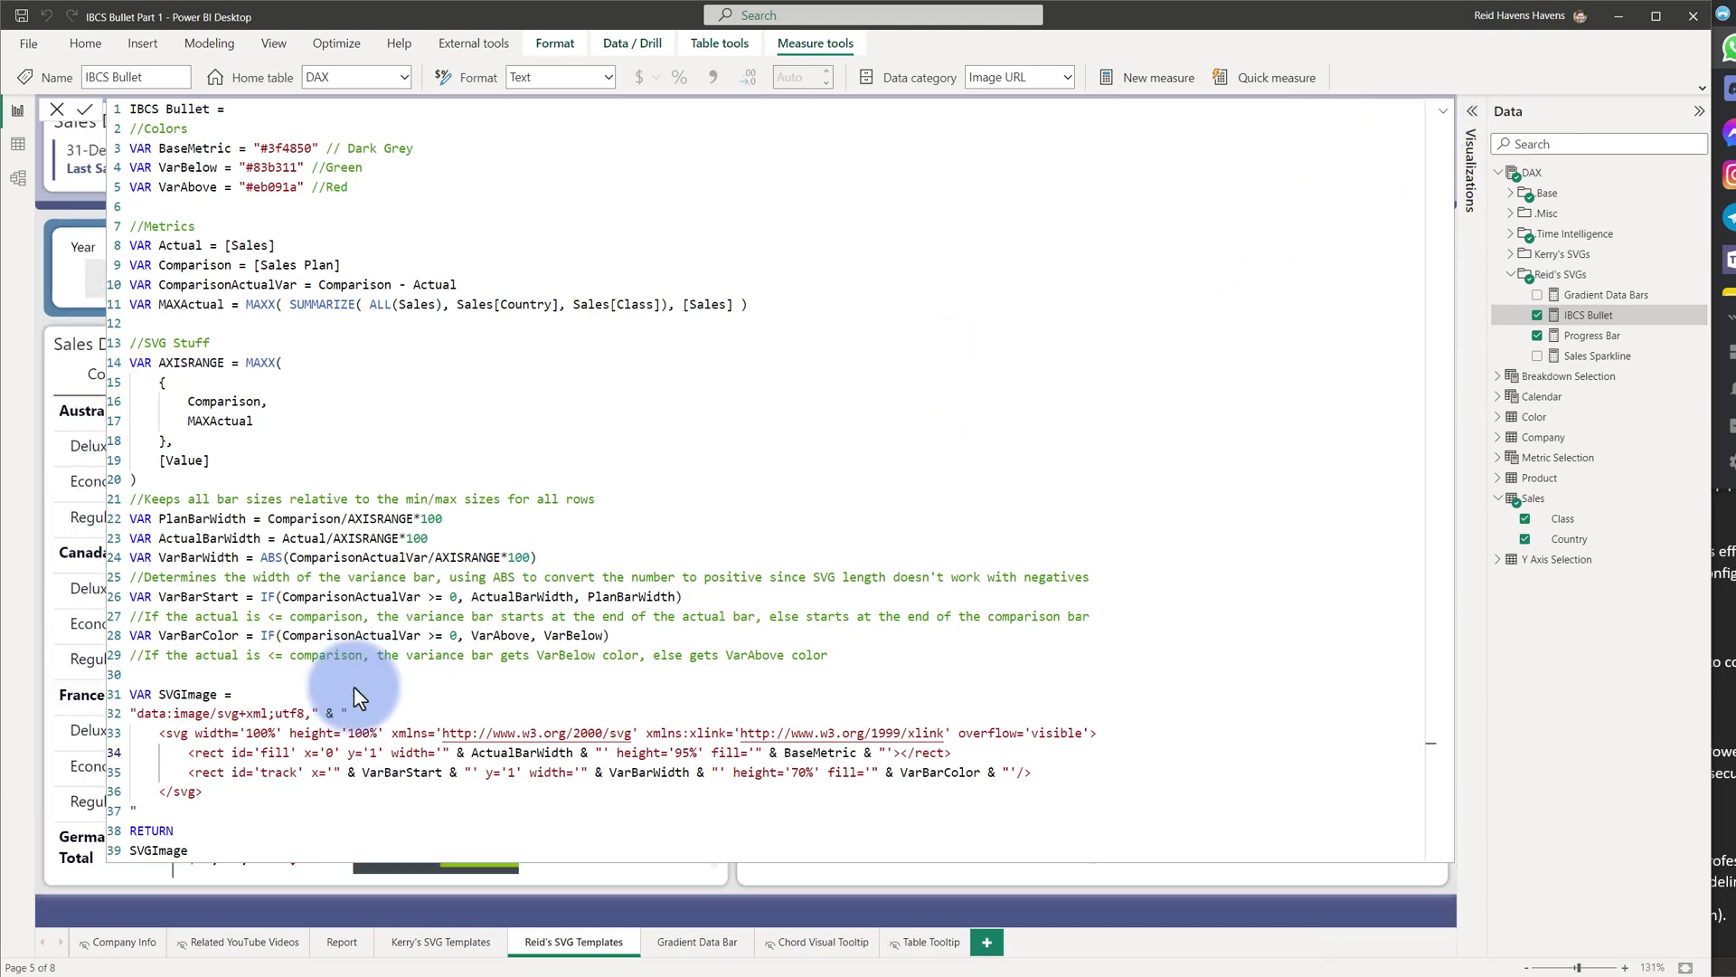
Highlight the track rectangle on line 35 with its VarBarStart and VarBarWidth, then collapse the code
{"action": "left_click_drag", "start_coordinate": [189, 775], "coordinate": [1052, 767]}
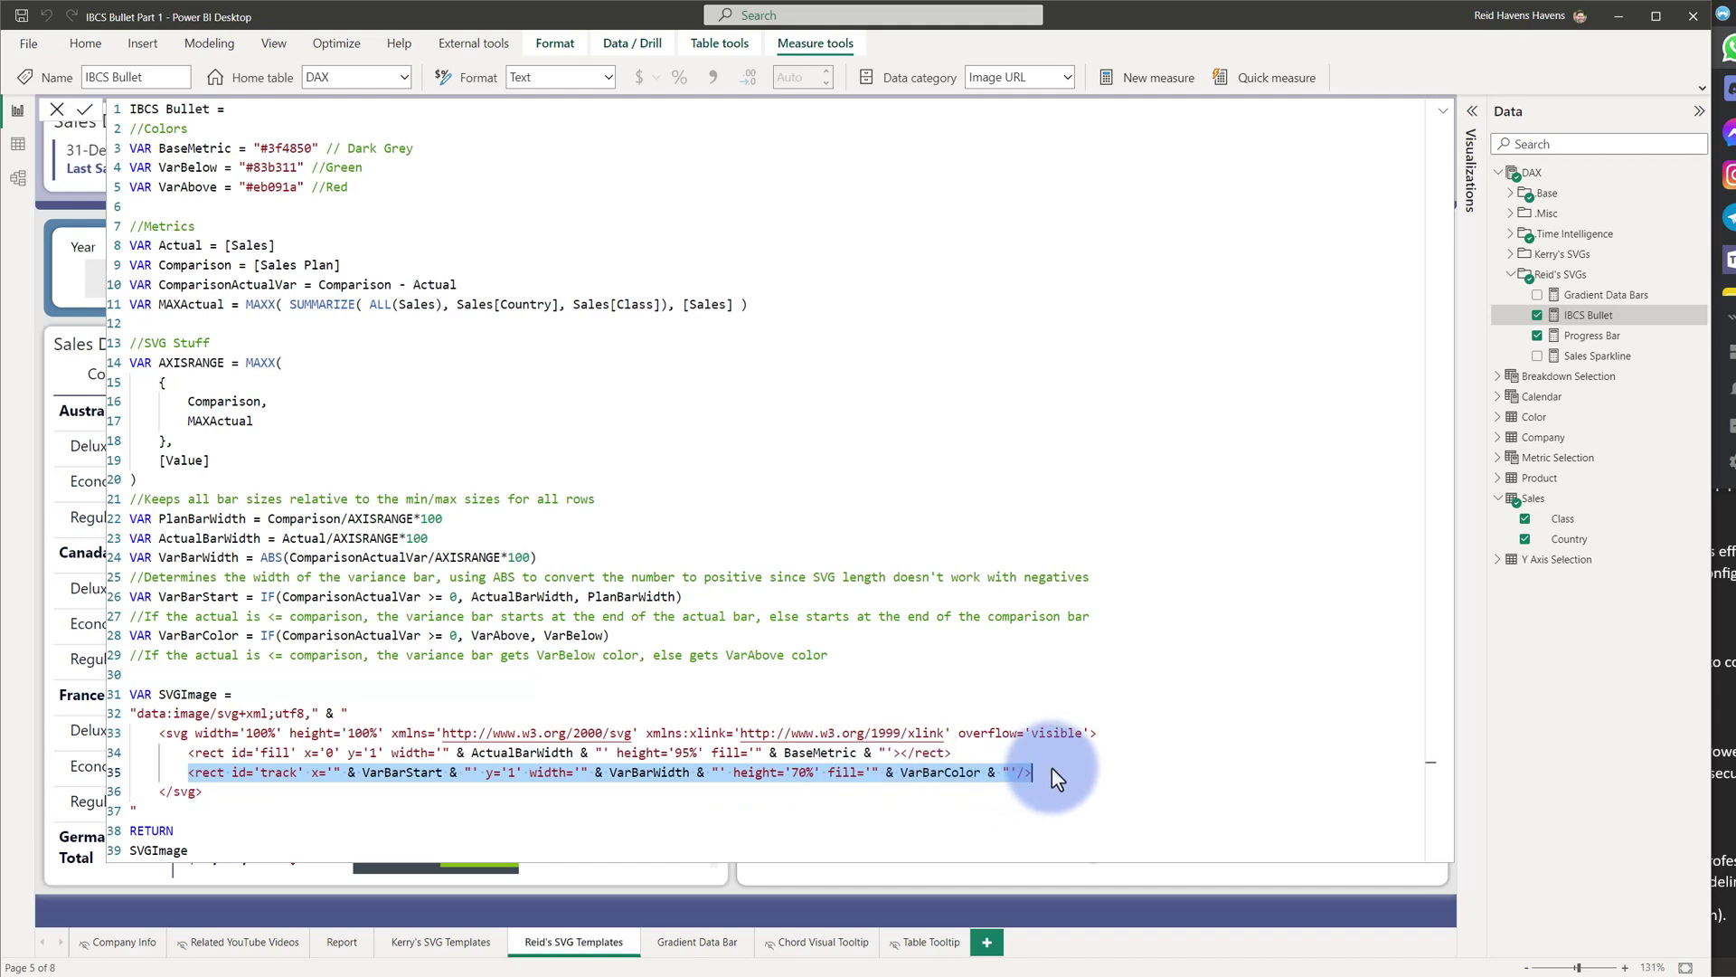
{"action": "double_click", "coordinate": [410, 772]}
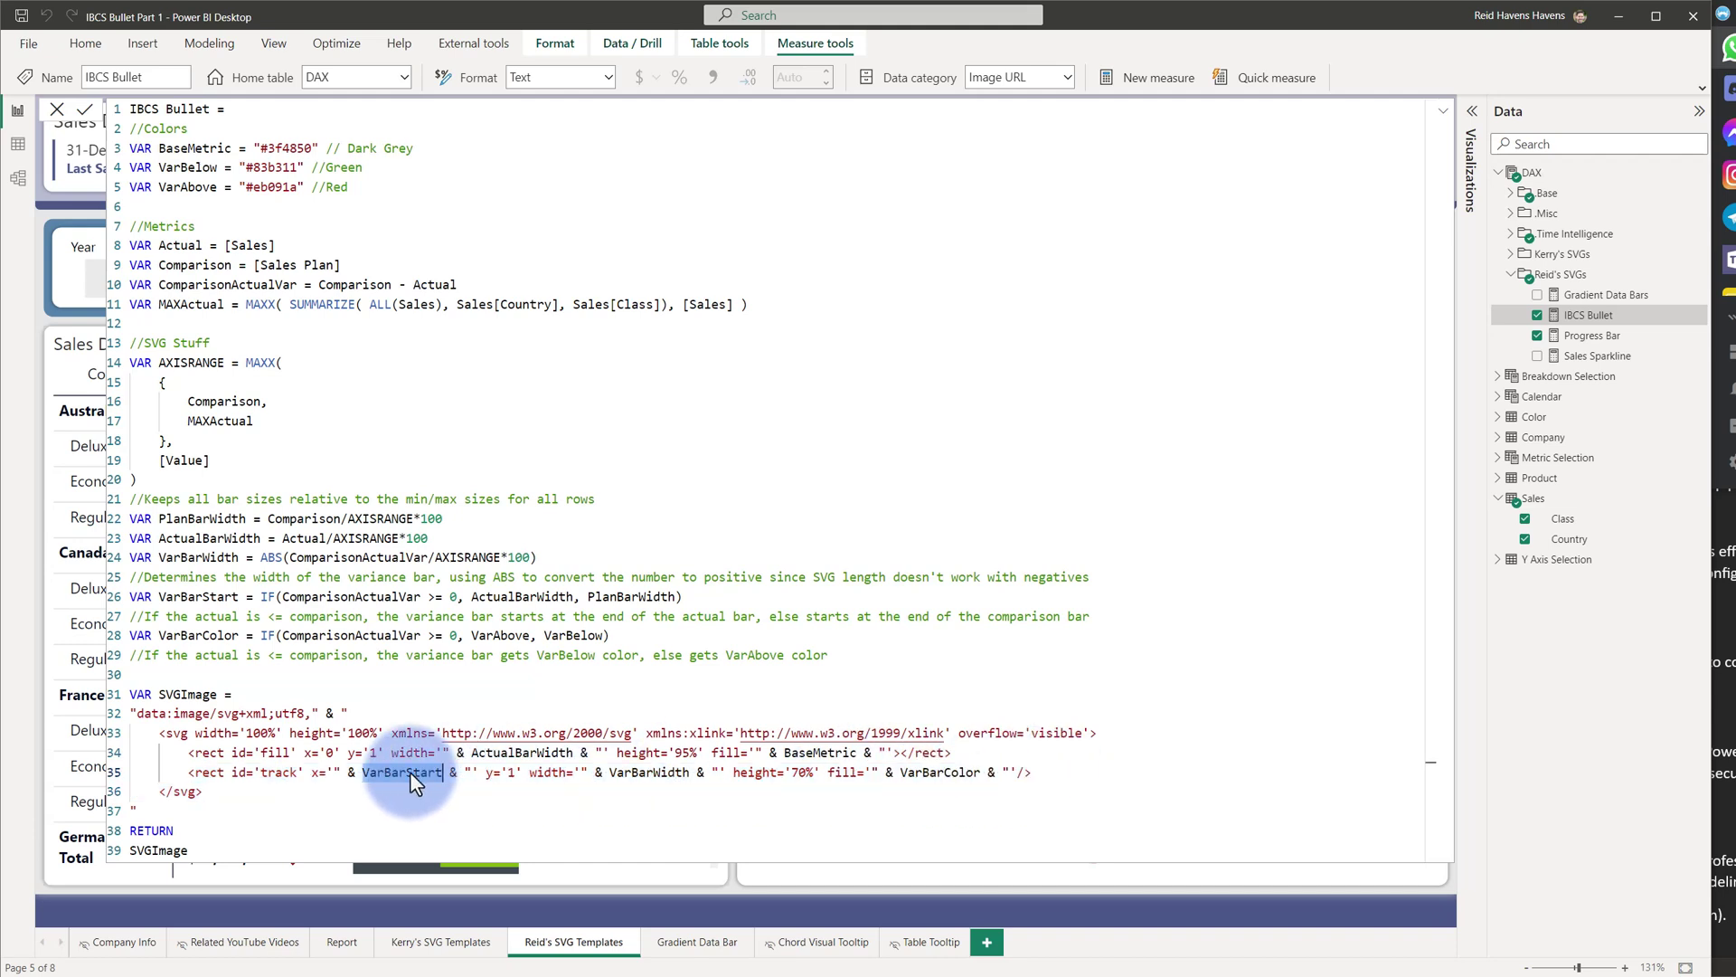
{"action": "double_click", "coordinate": [655, 774]}
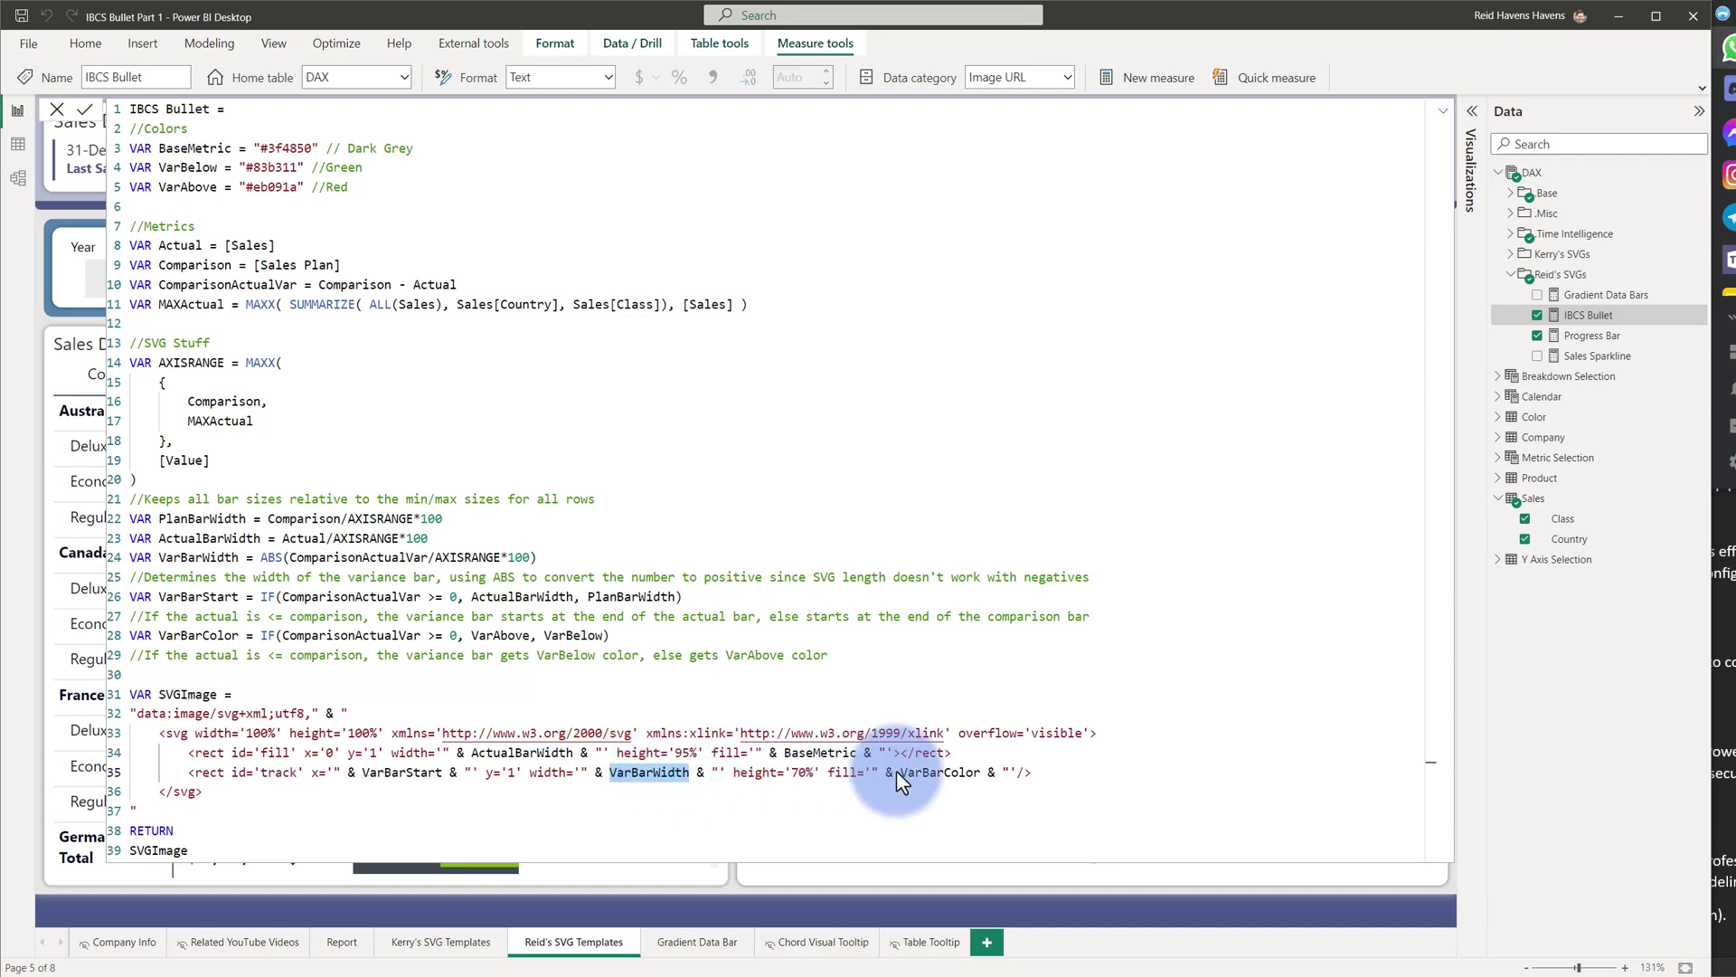
{"action": "left_click", "coordinate": [1443, 111]}
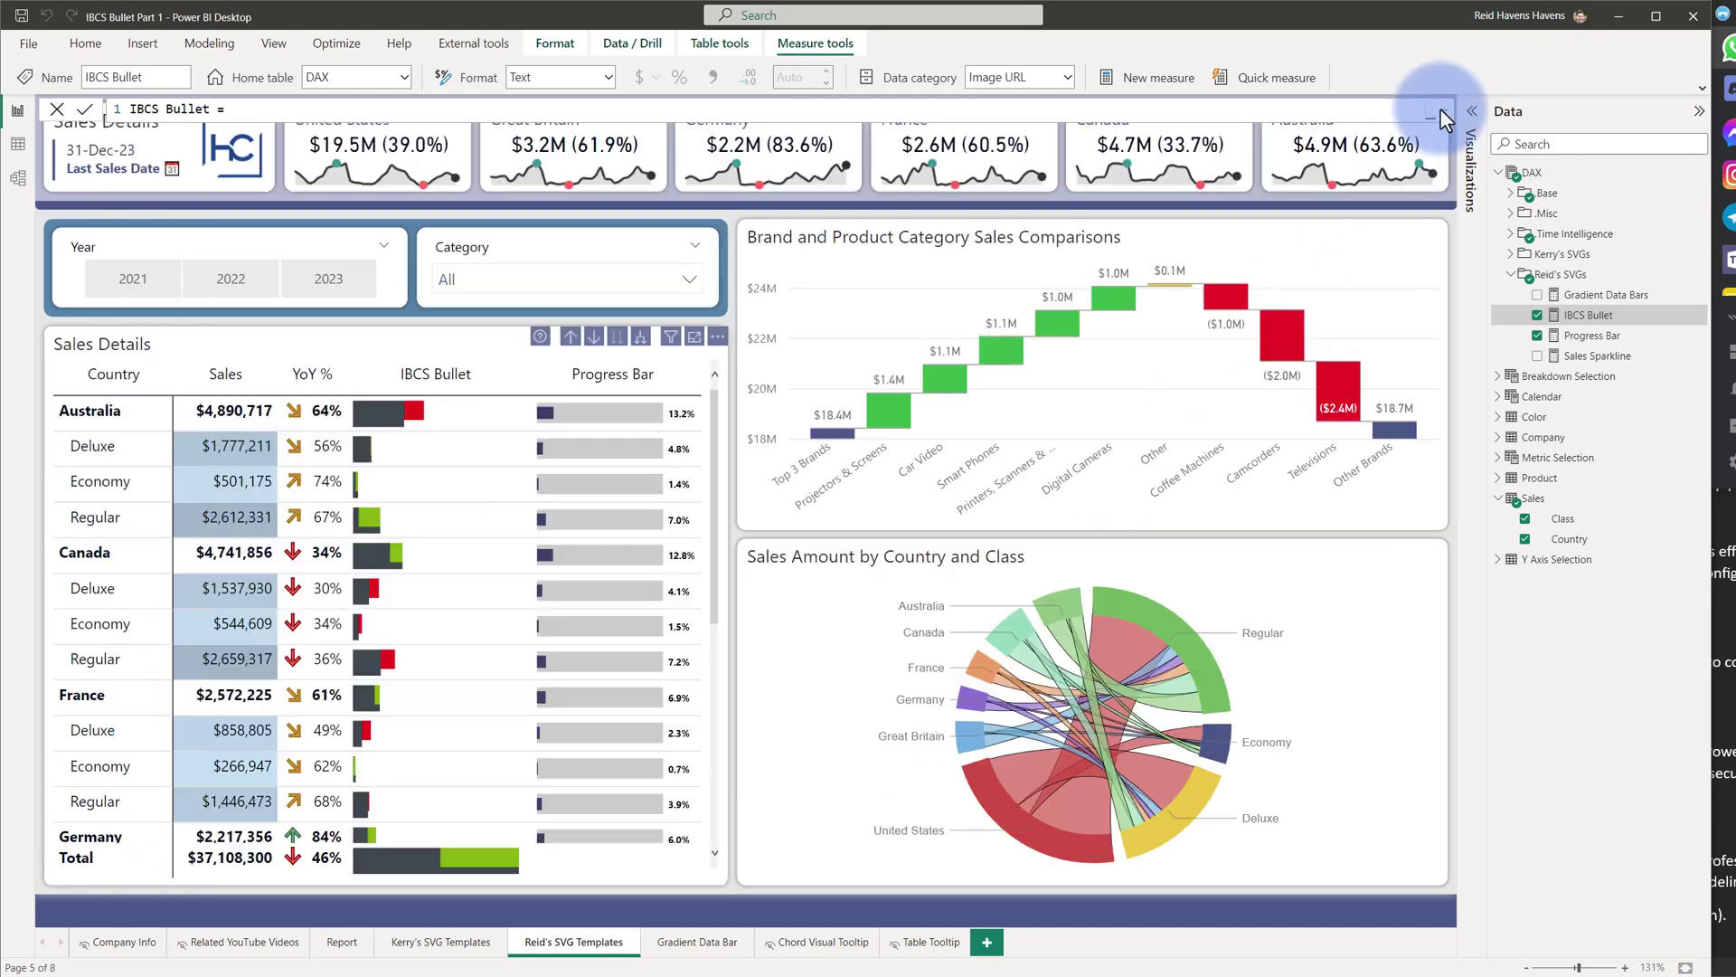